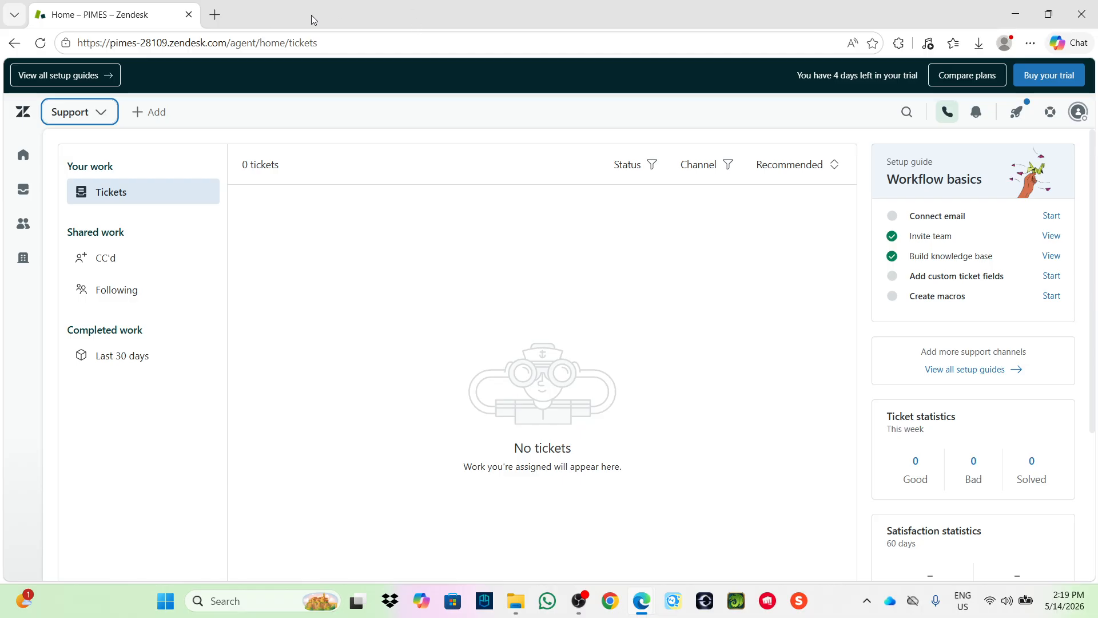
- Open the Schedules page among the business rules in the Admin center
{"action": "left_click_drag", "start_coordinate": [170, 43], "coordinate": [227, 44]}
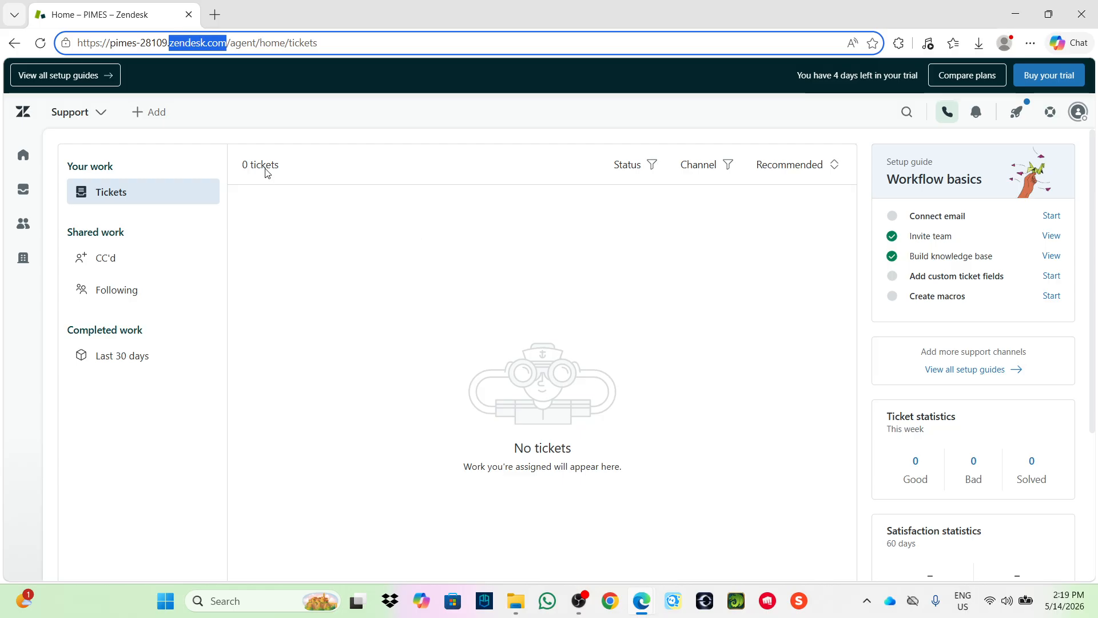
{"action": "left_click", "coordinate": [93, 119]}
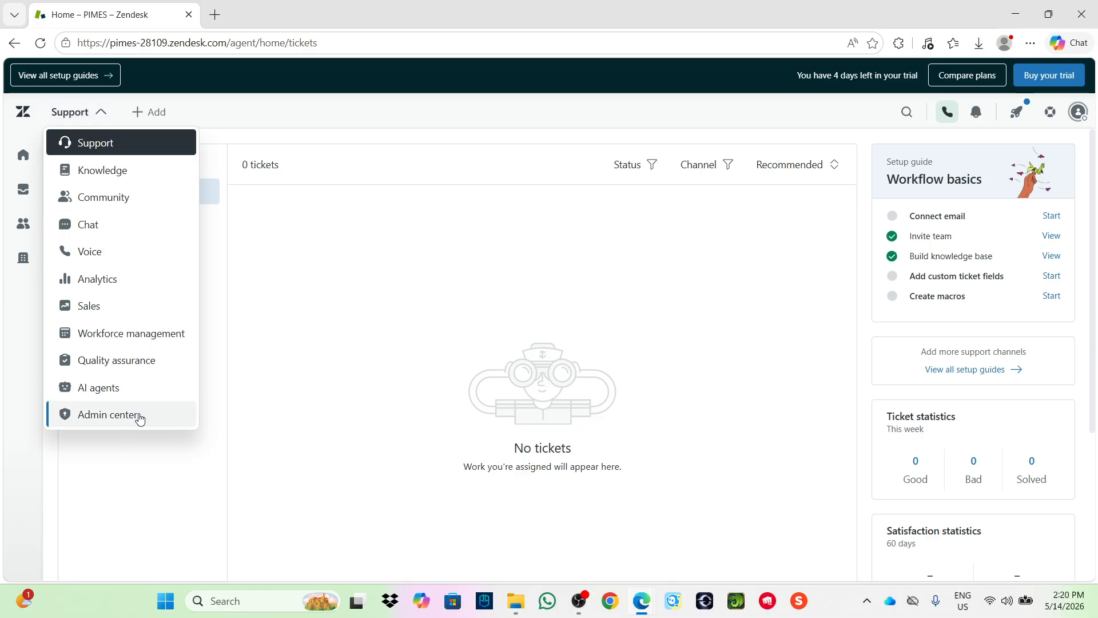
{"action": "left_click", "coordinate": [139, 420]}
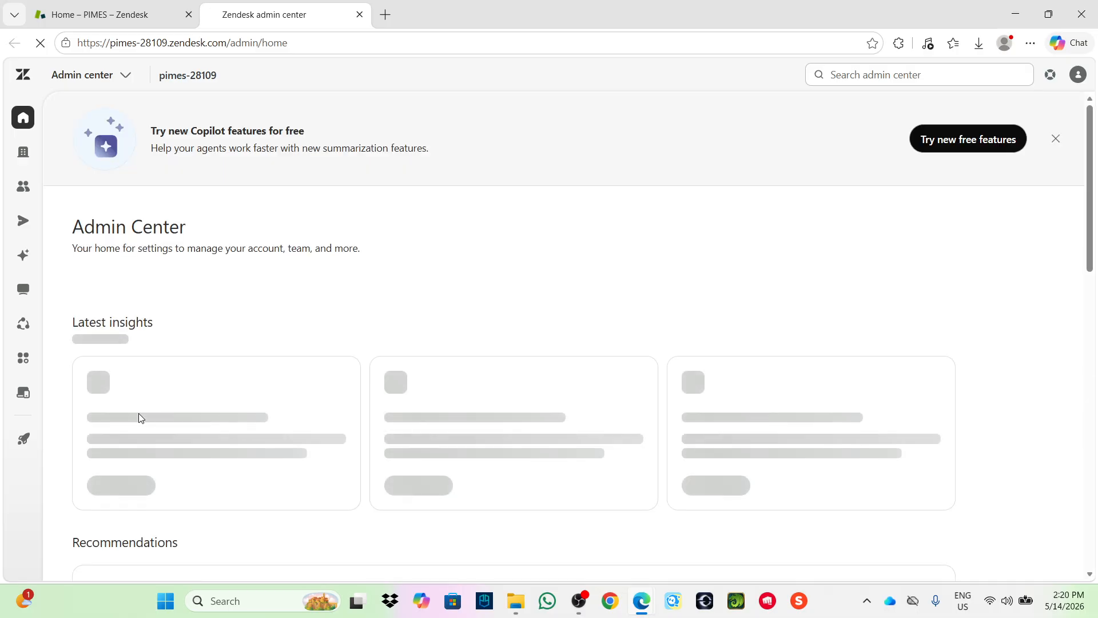
{"action": "left_click", "coordinate": [20, 325]}
{"action": "scroll", "coordinate": [123, 378], "scroll_direction": "down", "scroll_amount": 3}
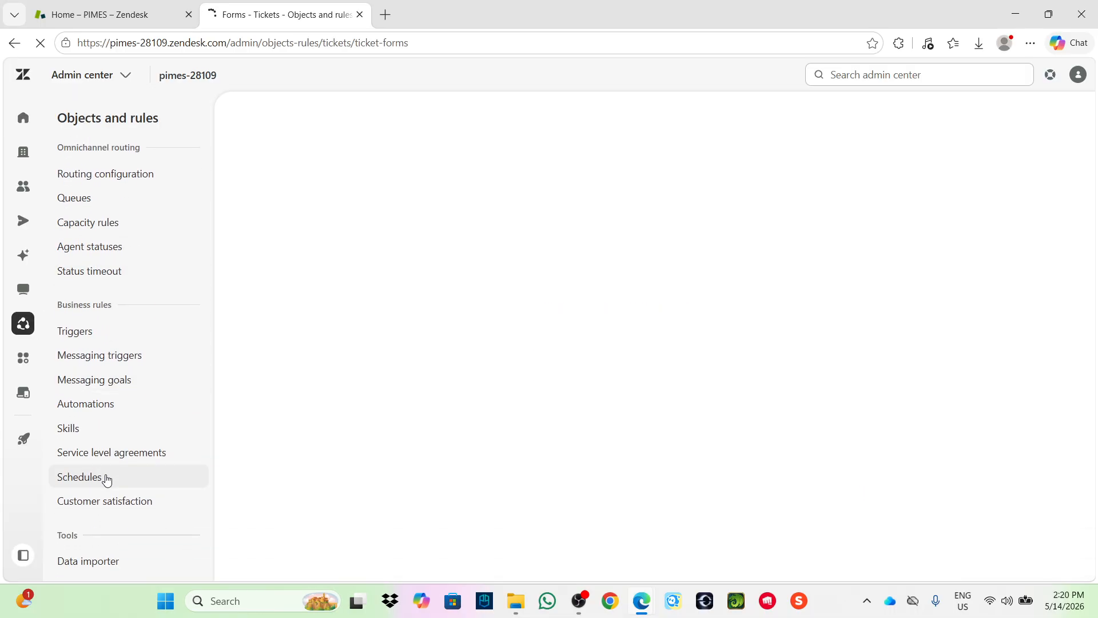
{"action": "left_click", "coordinate": [106, 478]}
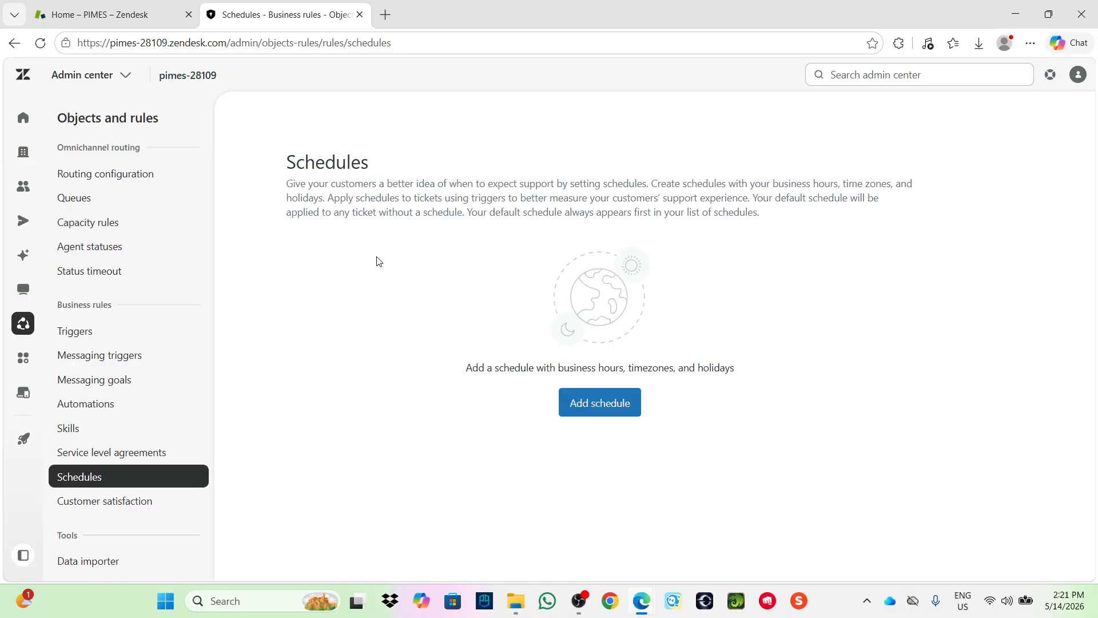
- Open a new schedule and review the business hours in its weekly schedule
{"action": "left_click", "coordinate": [598, 407]}
{"action": "scroll", "coordinate": [689, 360], "scroll_direction": "down", "scroll_amount": 6}
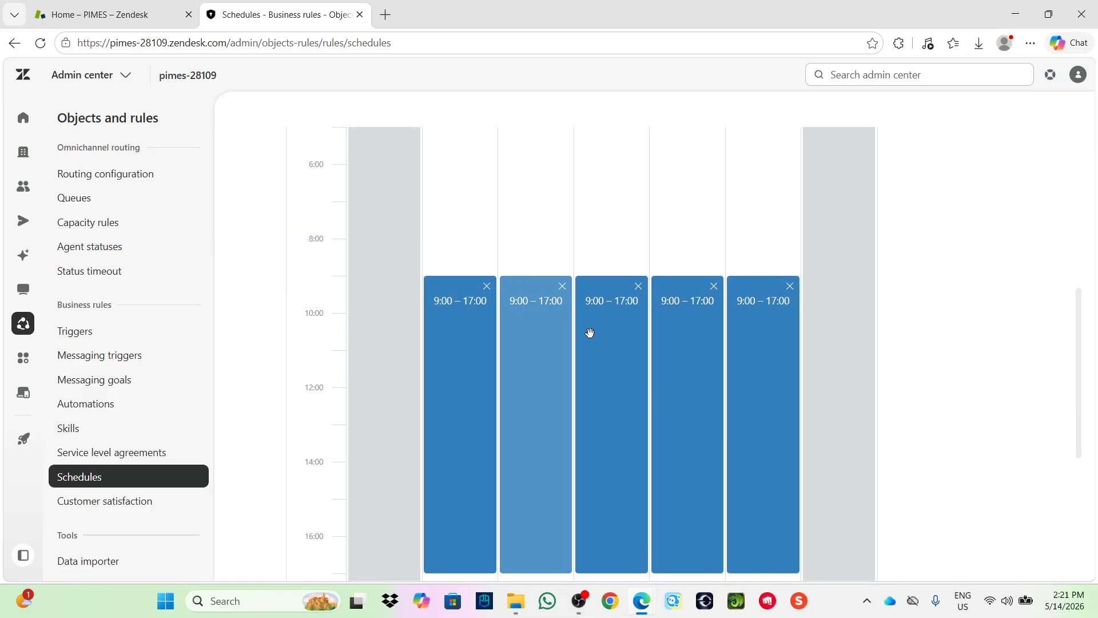
{"action": "scroll", "coordinate": [526, 467], "scroll_direction": "up", "scroll_amount": 2}
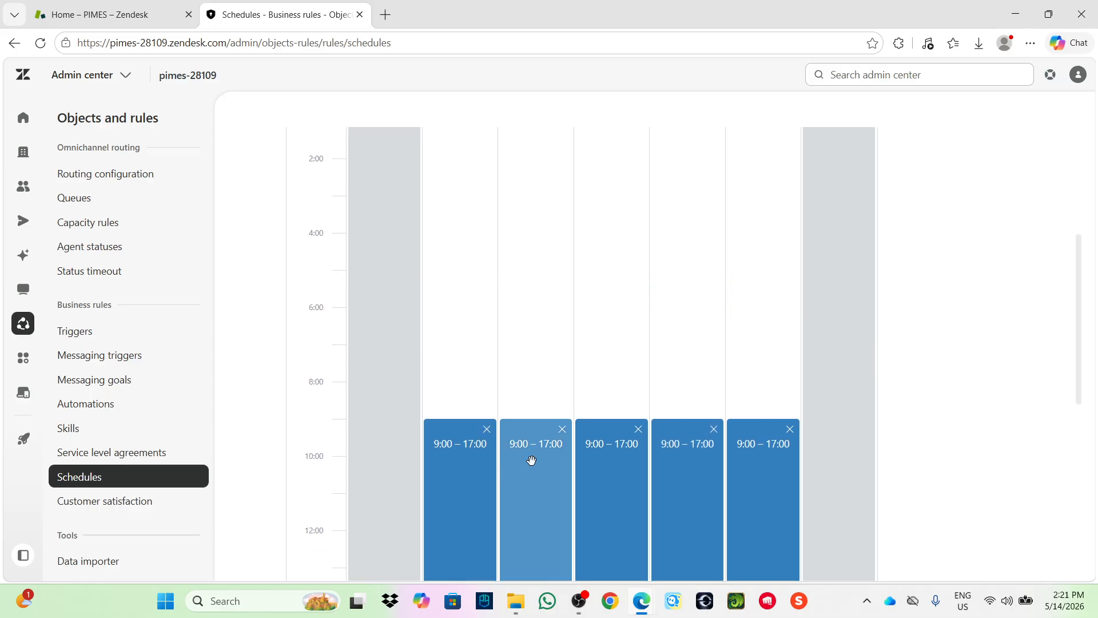
{"action": "scroll", "coordinate": [532, 461], "scroll_direction": "up", "scroll_amount": 4}
{"action": "scroll", "coordinate": [535, 461], "scroll_direction": "down", "scroll_amount": 2}
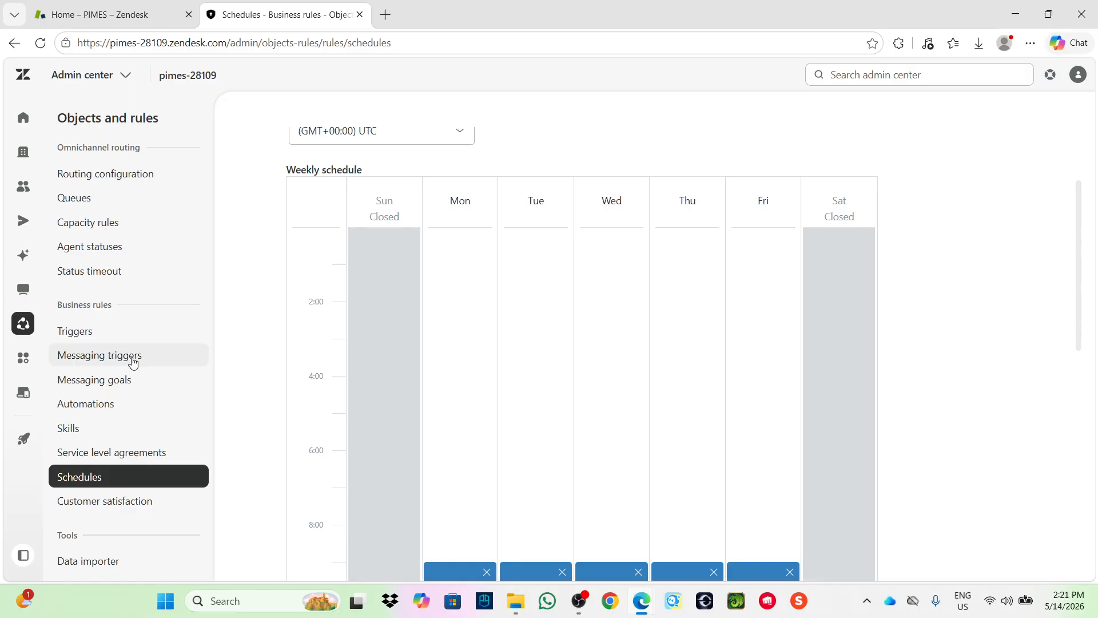
- Start a new ticket trigger and name it "Automatically reply to cutomers outside of business hours"
{"action": "left_click", "coordinate": [120, 338]}
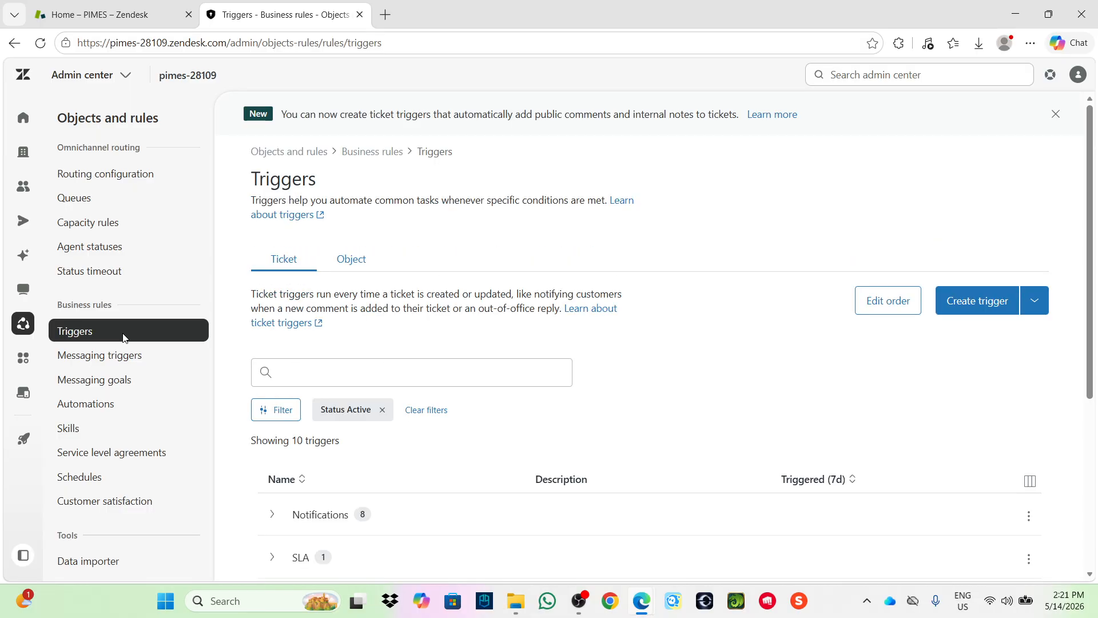
{"action": "left_click", "coordinate": [978, 301]}
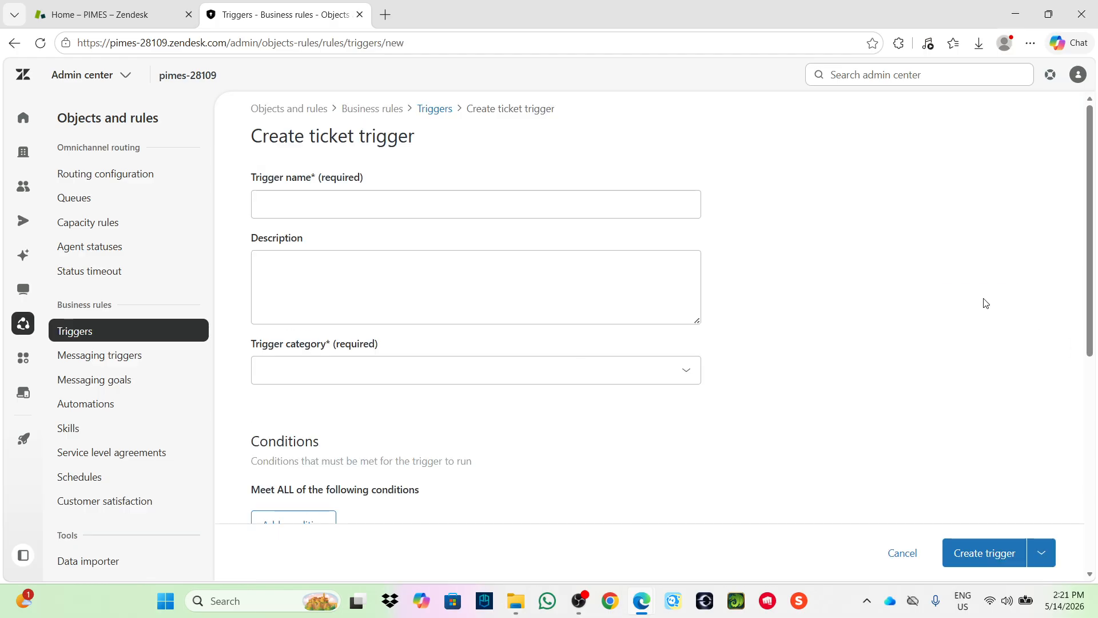
{"action": "left_click", "coordinate": [344, 198]}
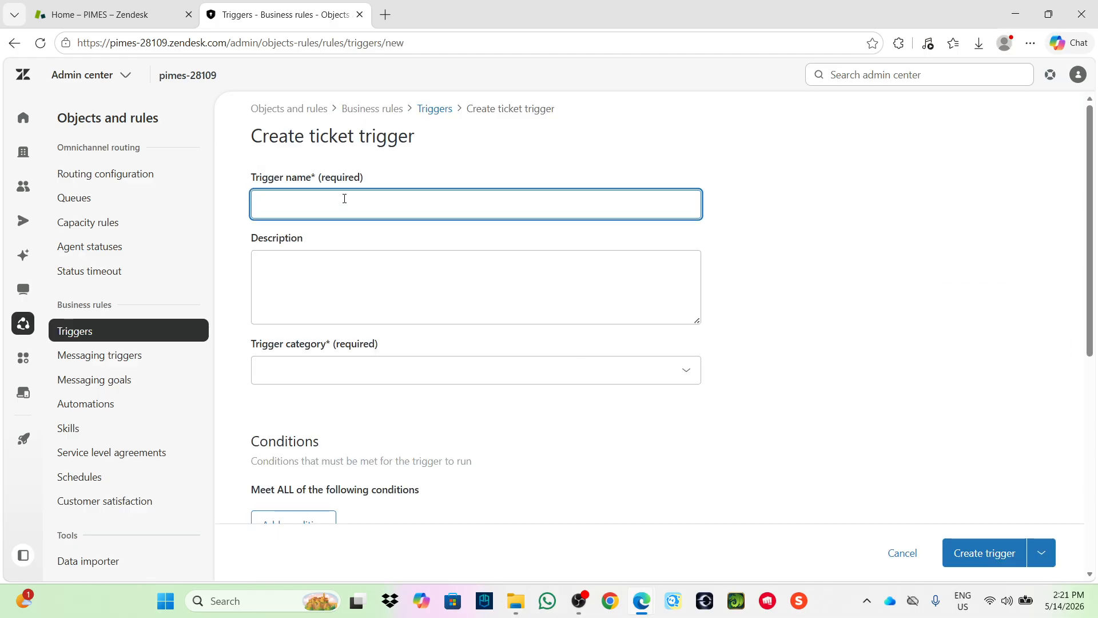
{"action": "type", "text": "Automatically reply to cutomers o"}
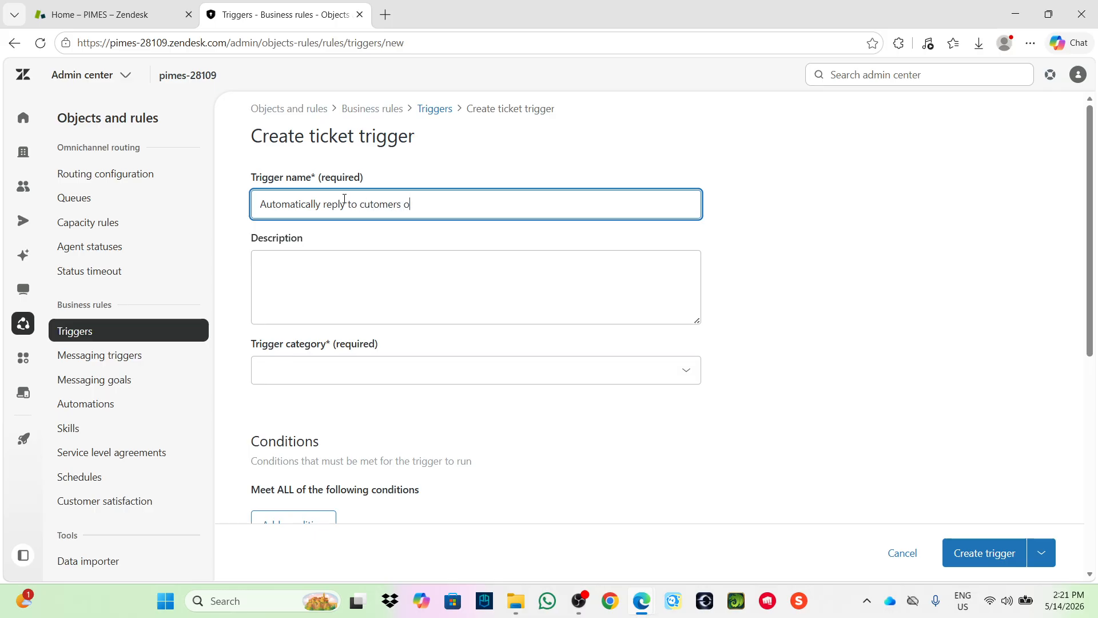
{"action": "type", "text": "utside of busien"}
{"action": "key", "text": "BackSpace"}
{"action": "key", "text": "BackSpace"}
{"action": "type", "text": "ness "}
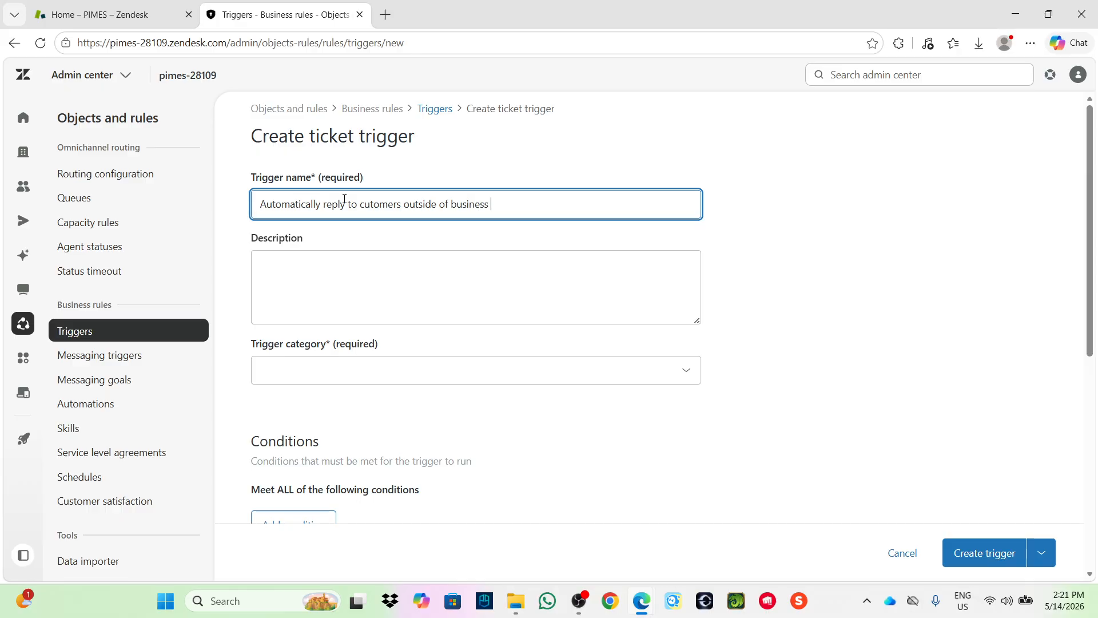
{"action": "type", "text": "hours"}
- Describe the trigger as "If a customer contacts us outside of business hours, they will receive an automatic reply" and set its category to Email
{"action": "left_click", "coordinate": [321, 277]}
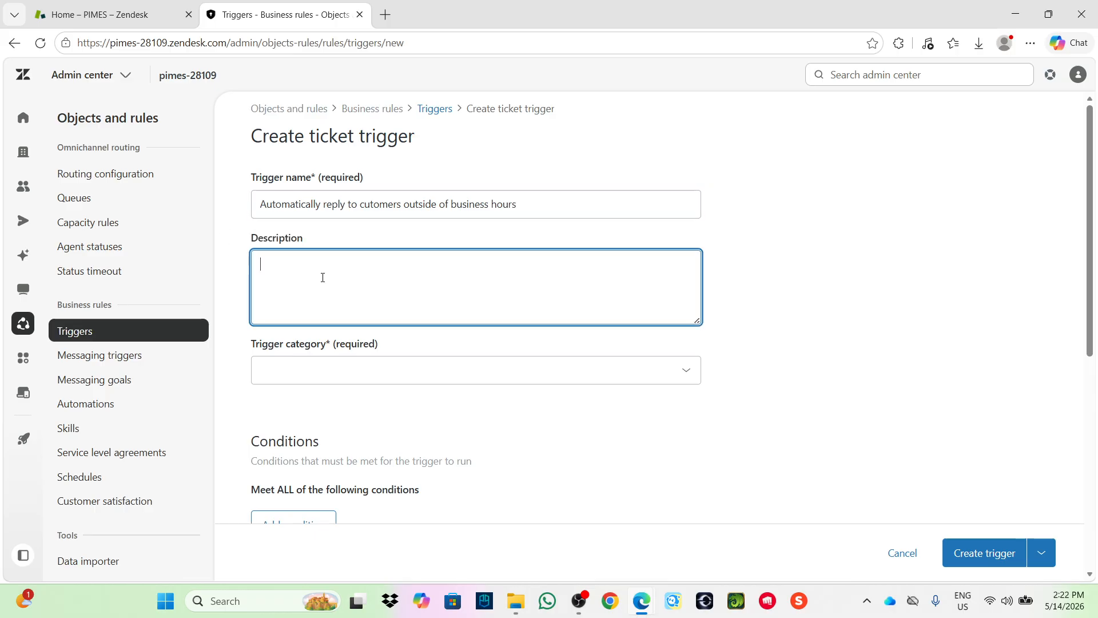
{"action": "type", "text": "If a customer"}
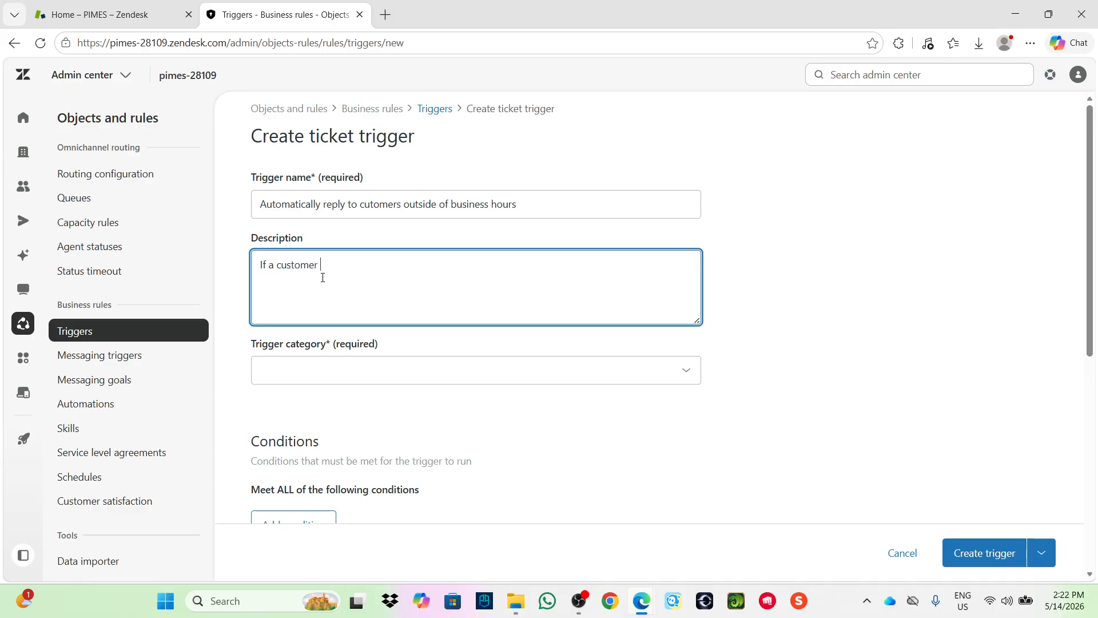
{"action": "type", "text": " contacts us outside "}
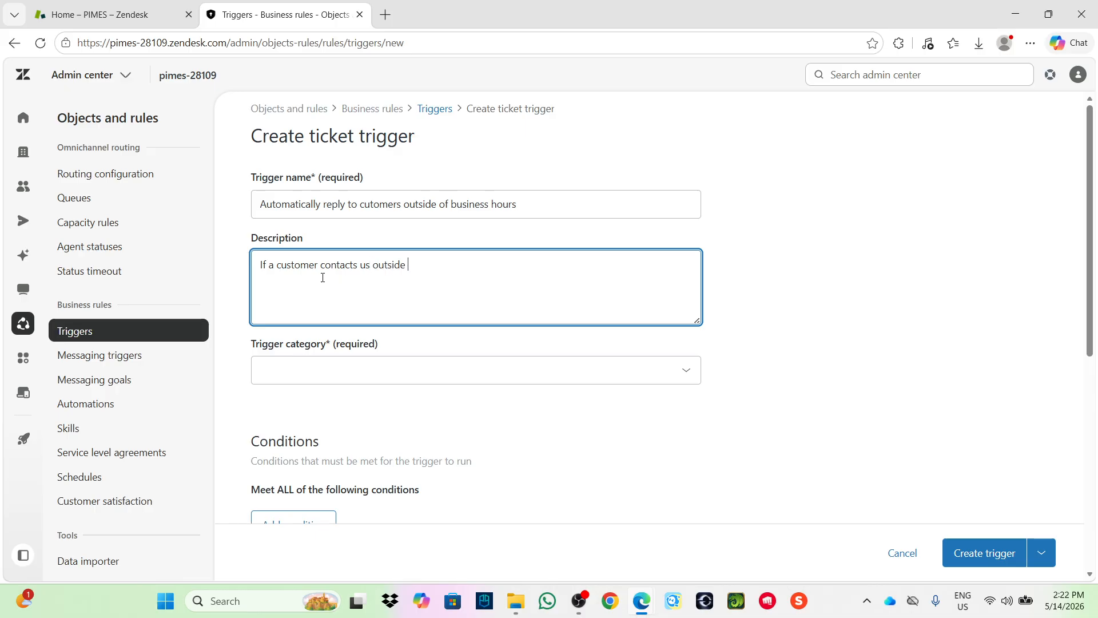
{"action": "type", "text": "of busiens"}
{"action": "key", "text": "BackSpace"}
{"action": "key", "text": "BackSpace"}
{"action": "key", "text": "BackSpace"}
{"action": "type", "text": "ness "}
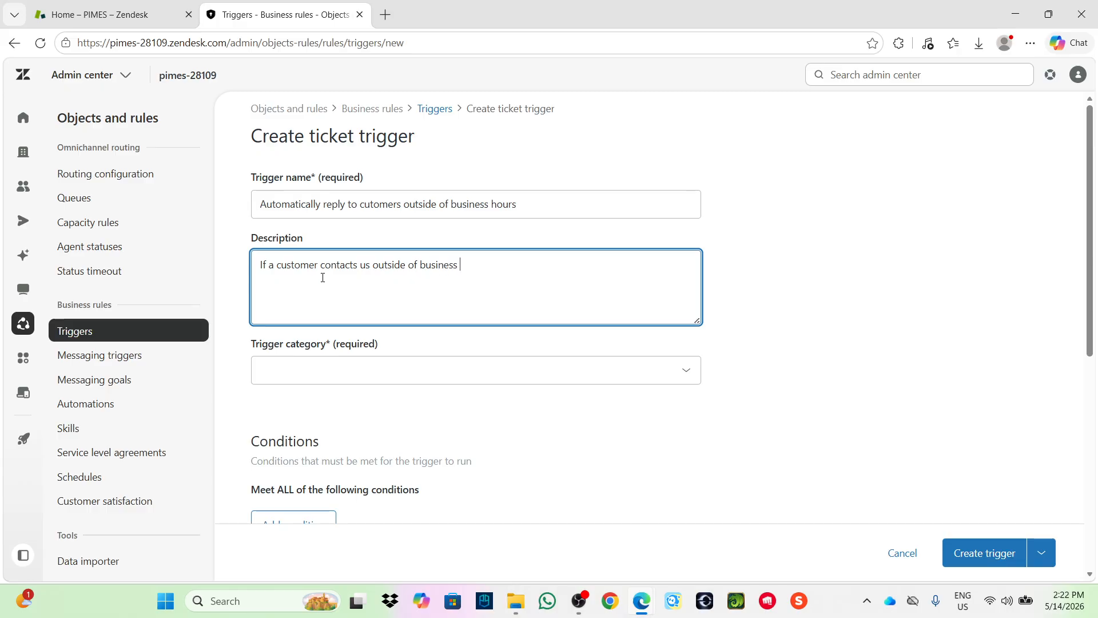
{"action": "type", "text": "hours, they will re"}
{"action": "type", "text": "v"}
{"action": "type", "text": "ce"}
{"action": "type", "text": "ve an at"}
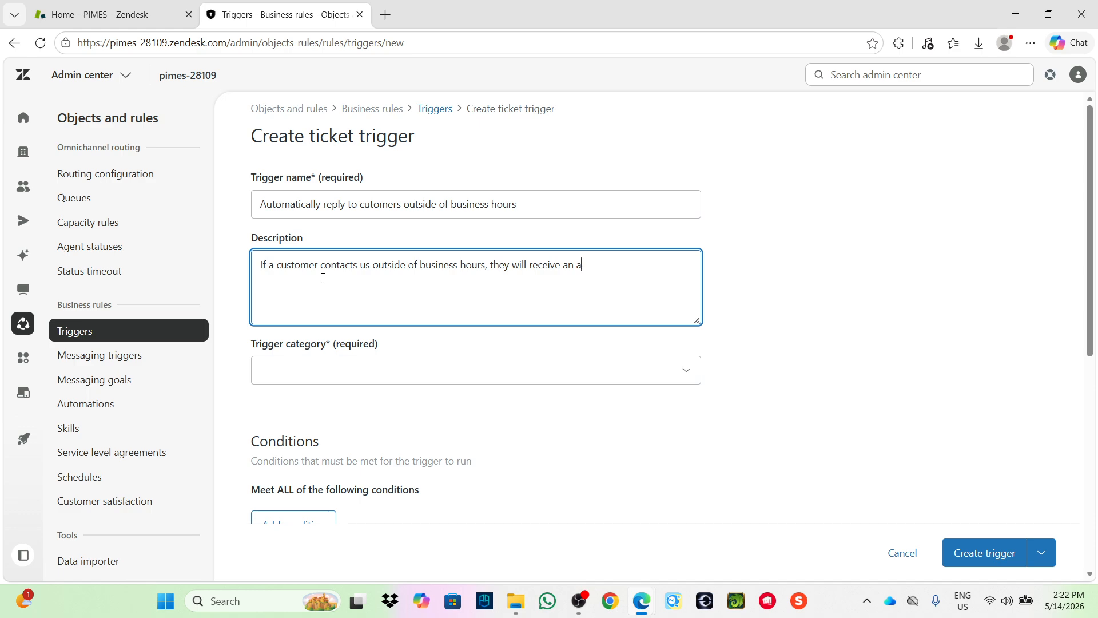
{"action": "key", "text": "BackSpace"}
{"action": "type", "text": "utomatic reply"}
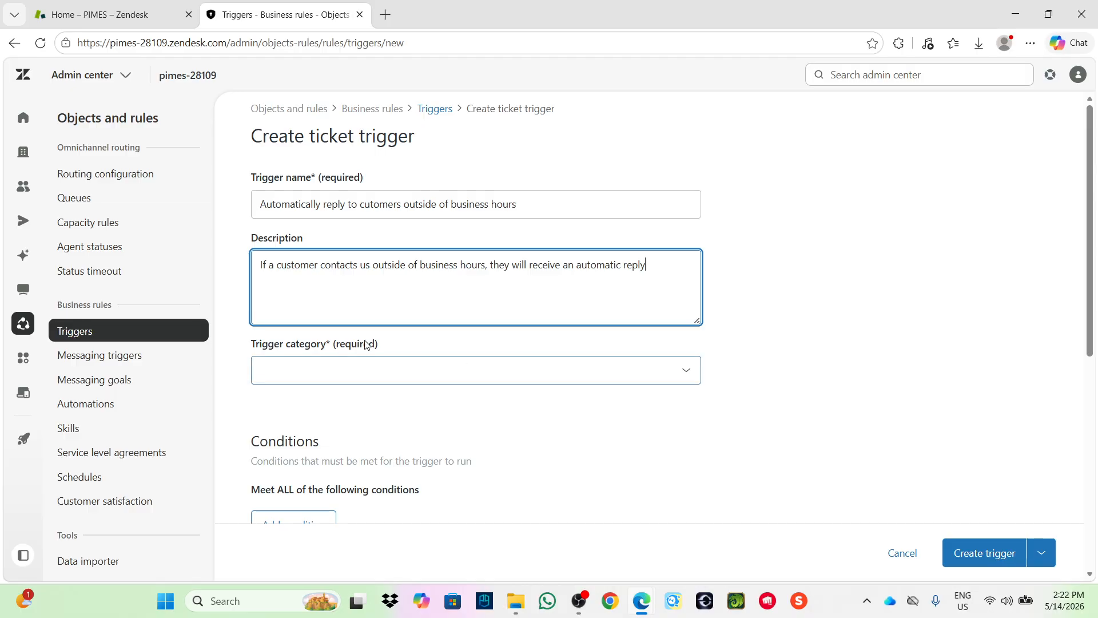
{"action": "left_click", "coordinate": [387, 372]}
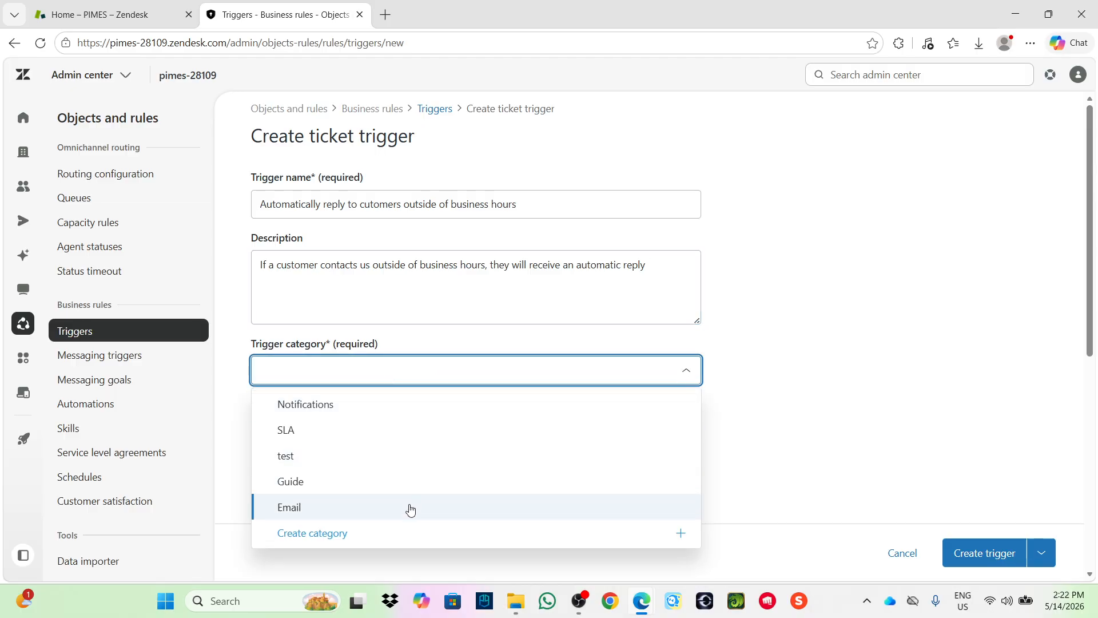
{"action": "left_click", "coordinate": [342, 513]}
- Add a condition under Meet ALL requiring that Ticket > Ticket status Is New
{"action": "scroll", "coordinate": [355, 400], "scroll_direction": "down", "scroll_amount": 4}
{"action": "scroll", "coordinate": [358, 386], "scroll_direction": "down", "scroll_amount": 1}
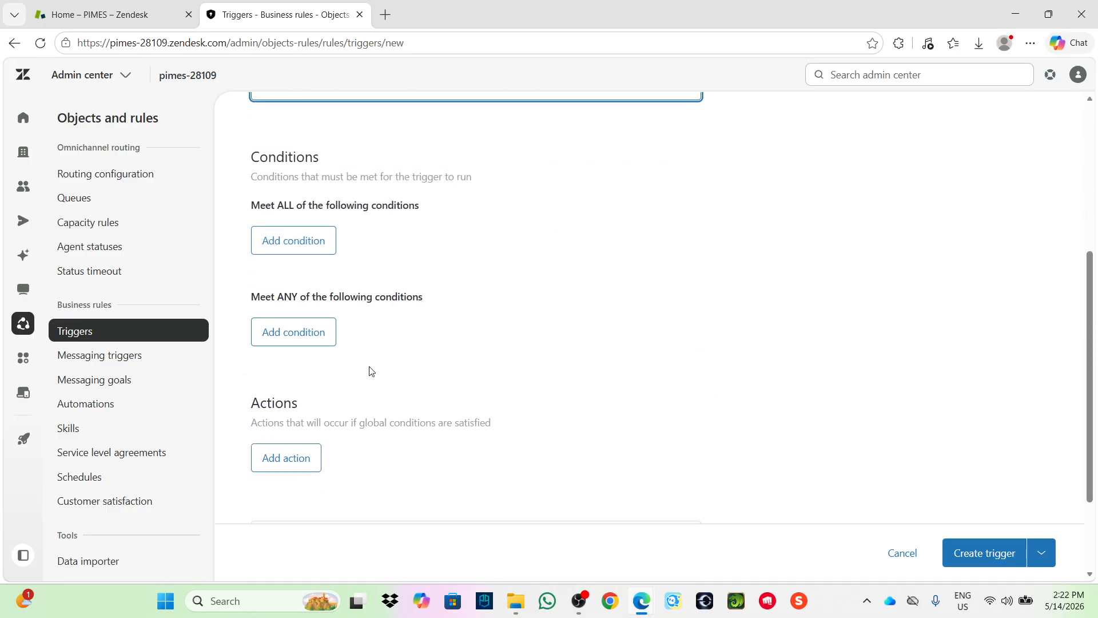
{"action": "left_click", "coordinate": [296, 239]}
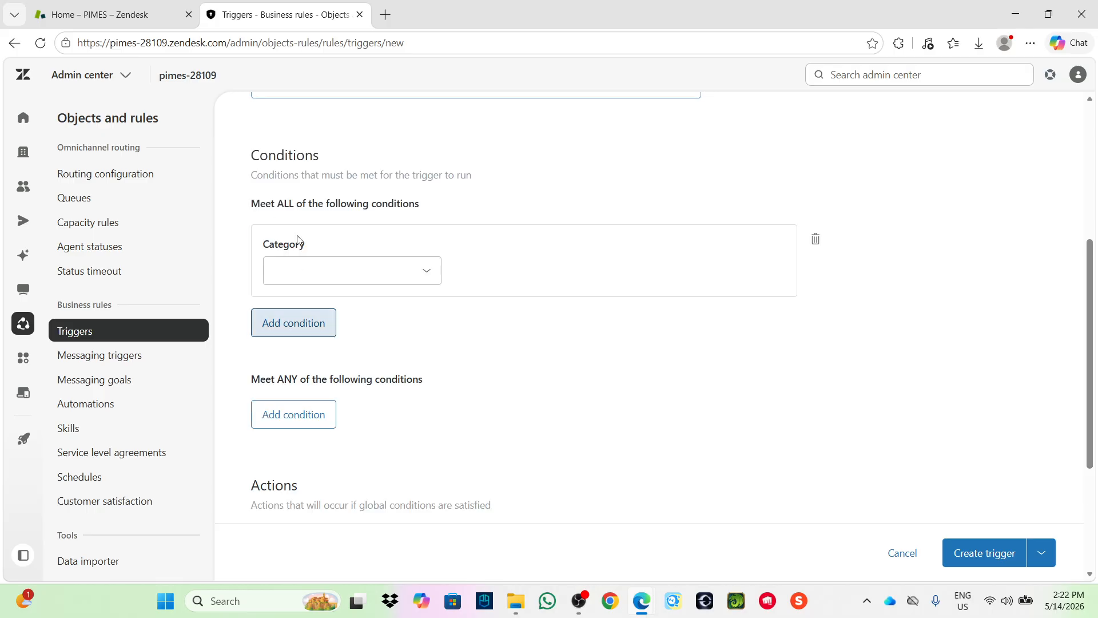
{"action": "left_click", "coordinate": [335, 269]}
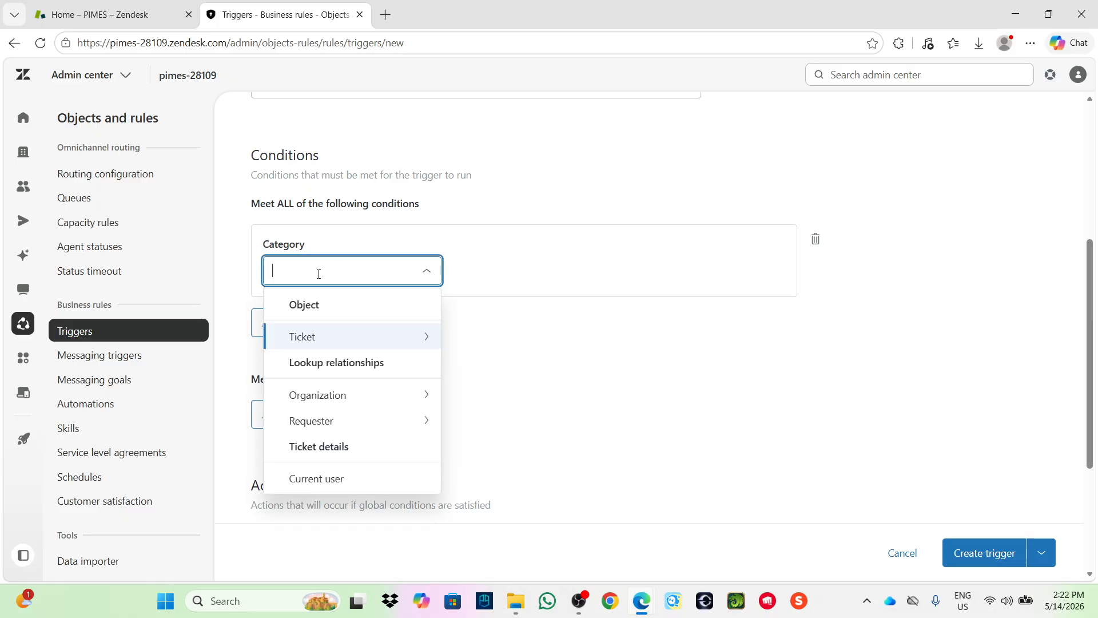
{"action": "left_click", "coordinate": [322, 333]}
{"action": "scroll", "coordinate": [372, 435], "scroll_direction": "down", "scroll_amount": 15}
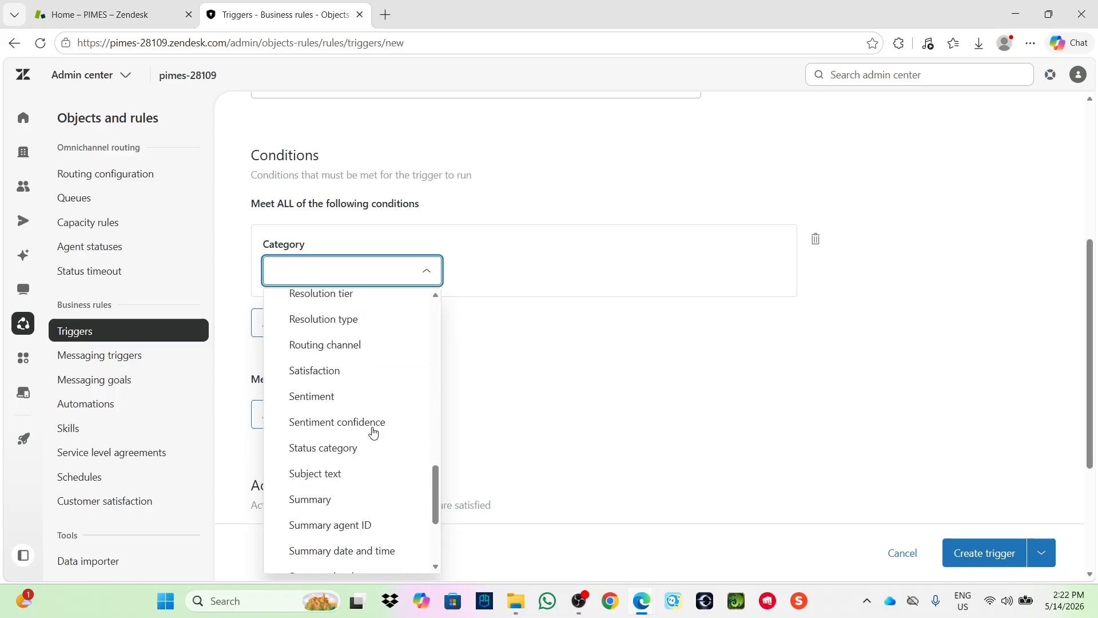
{"action": "left_click", "coordinate": [351, 504]}
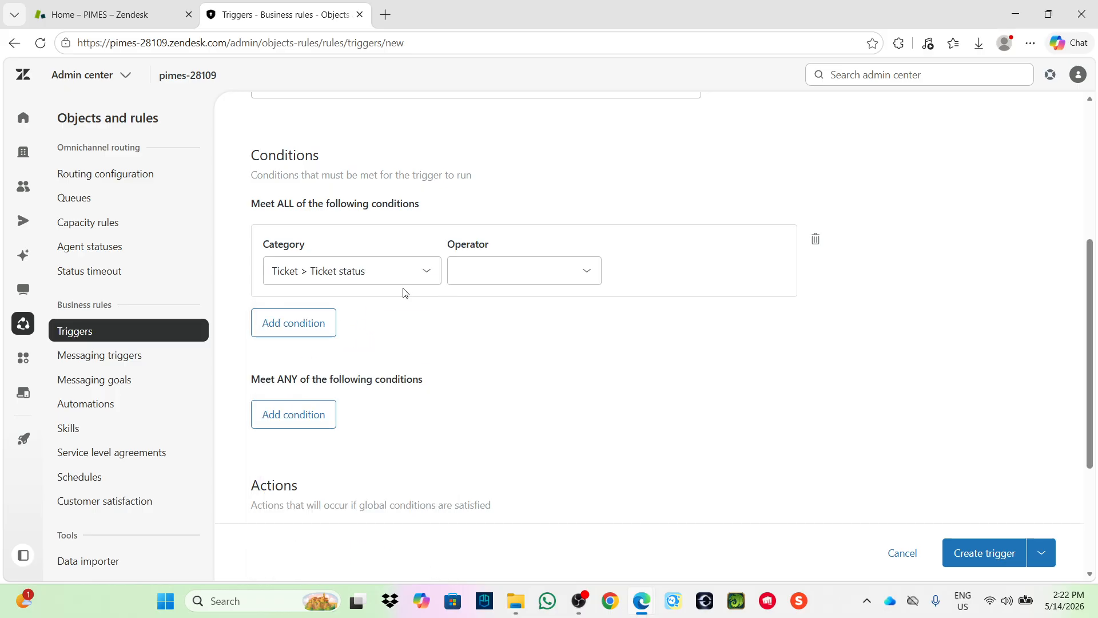
{"action": "left_click", "coordinate": [516, 275]}
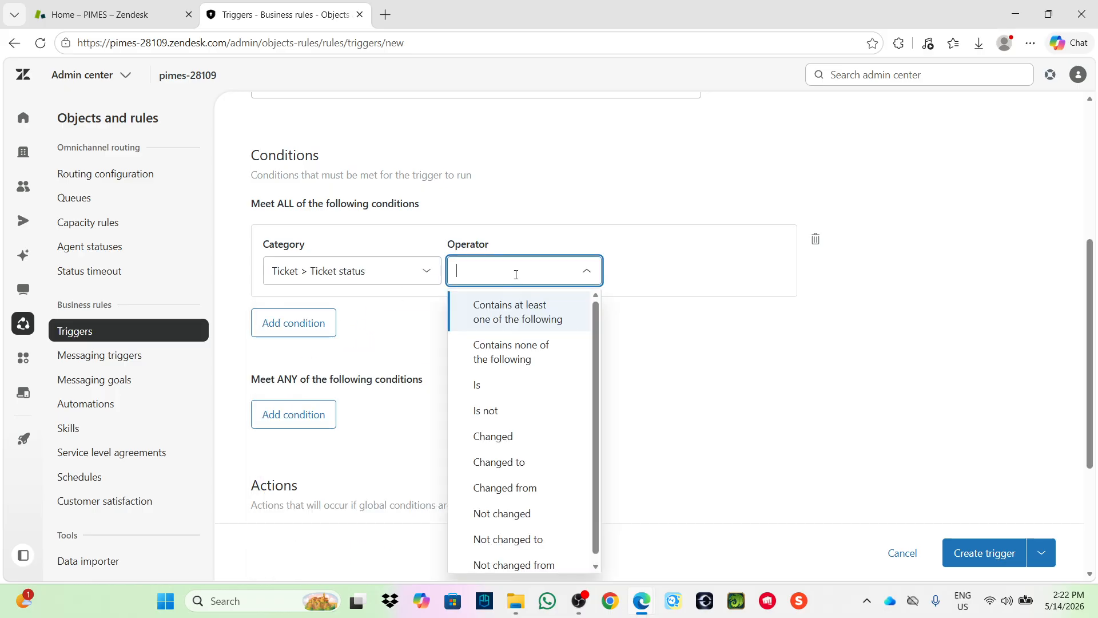
{"action": "left_click", "coordinate": [503, 385]}
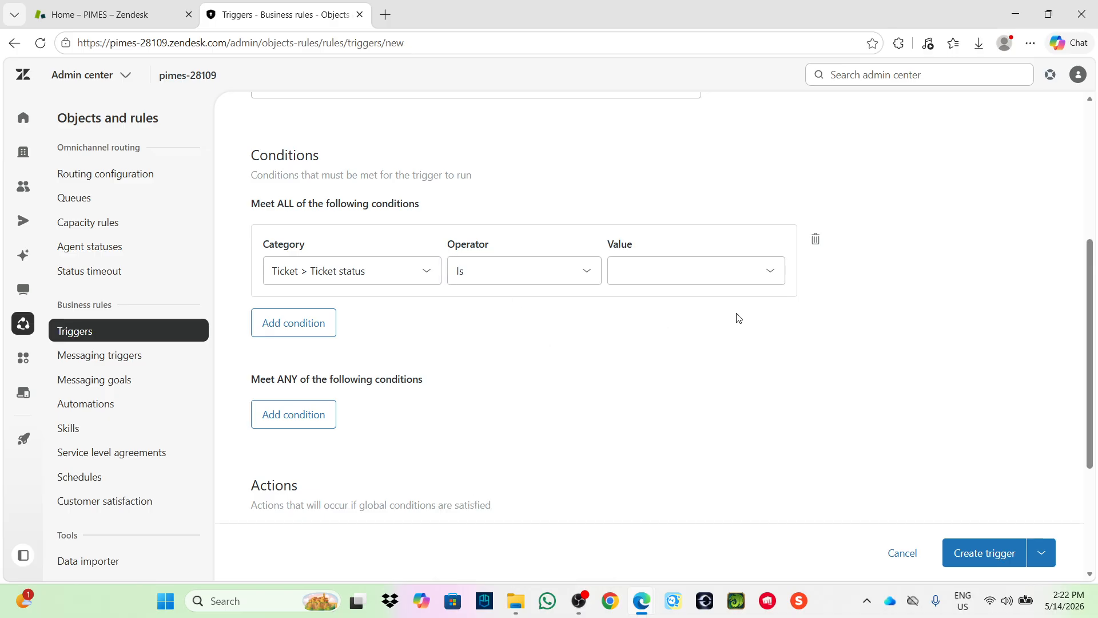
{"action": "left_click", "coordinate": [723, 282]}
{"action": "left_click", "coordinate": [689, 307]}
- Add a second condition under Meet ALL and look through its Ticket categories for a business hours option
{"action": "left_click", "coordinate": [308, 324]}
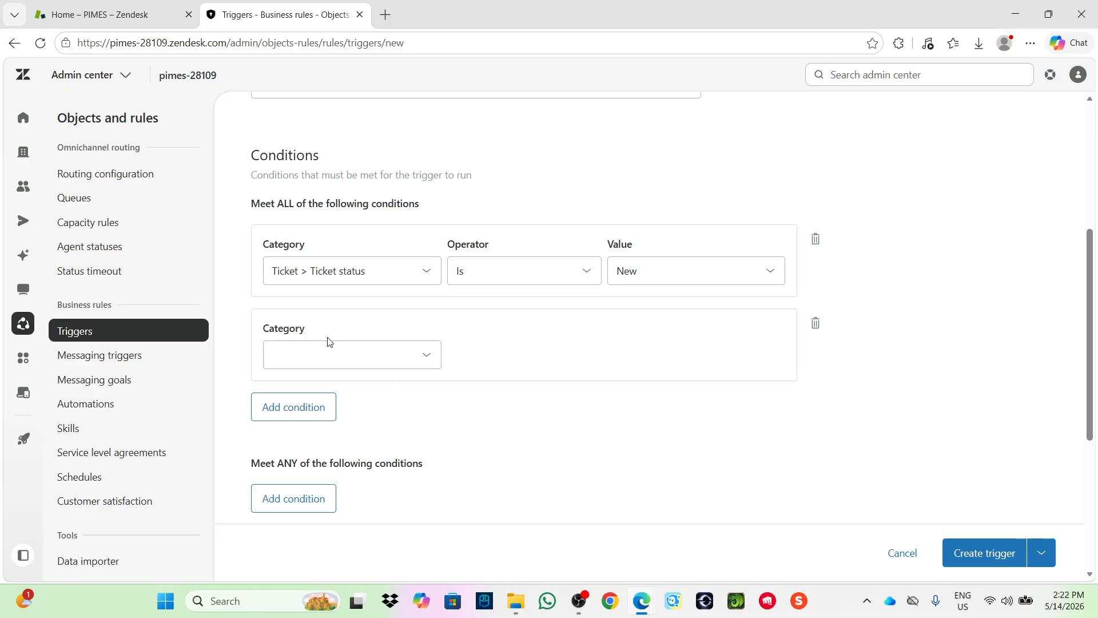
{"action": "left_click", "coordinate": [350, 353]}
{"action": "left_click", "coordinate": [332, 422]}
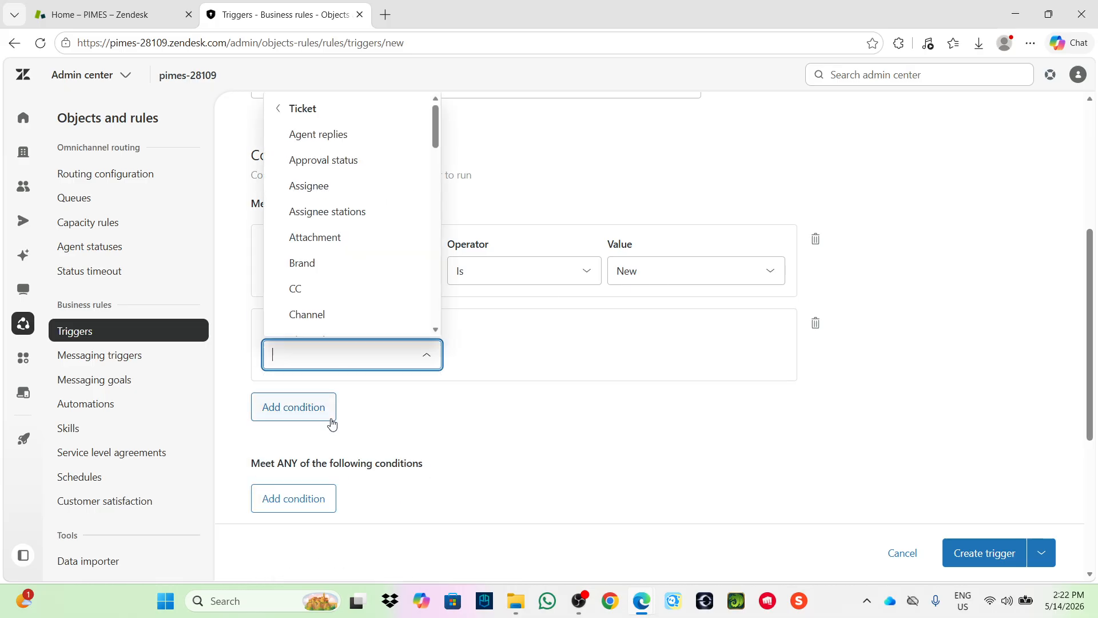
{"action": "scroll", "coordinate": [344, 285], "scroll_direction": "down", "scroll_amount": 10}
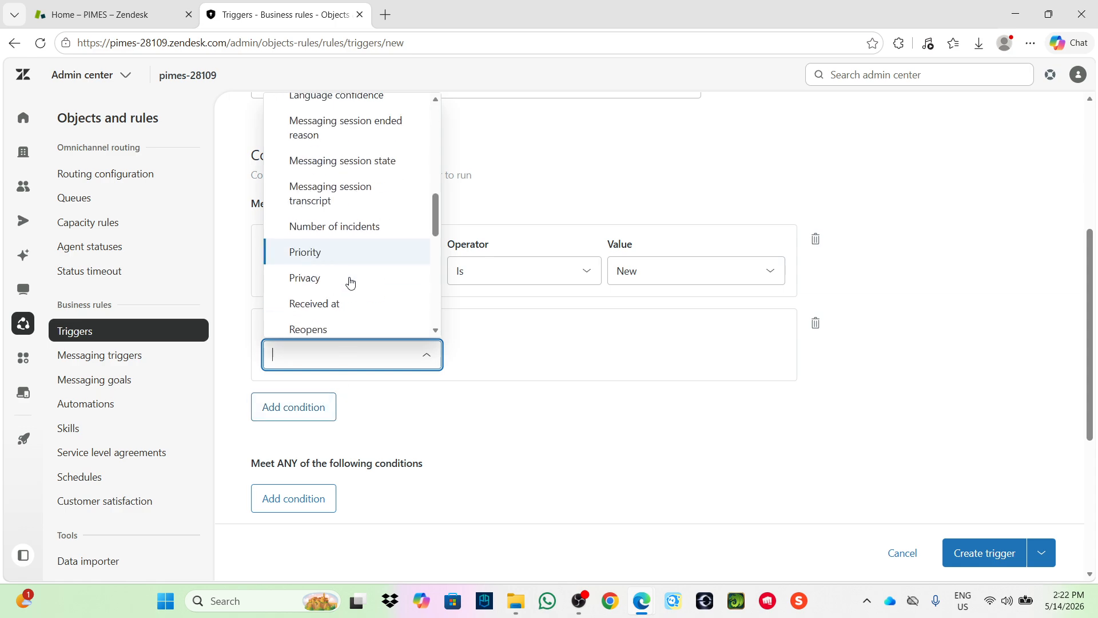
{"action": "scroll", "coordinate": [351, 282], "scroll_direction": "down", "scroll_amount": 8}
{"action": "scroll", "coordinate": [354, 280], "scroll_direction": "up", "scroll_amount": 1}
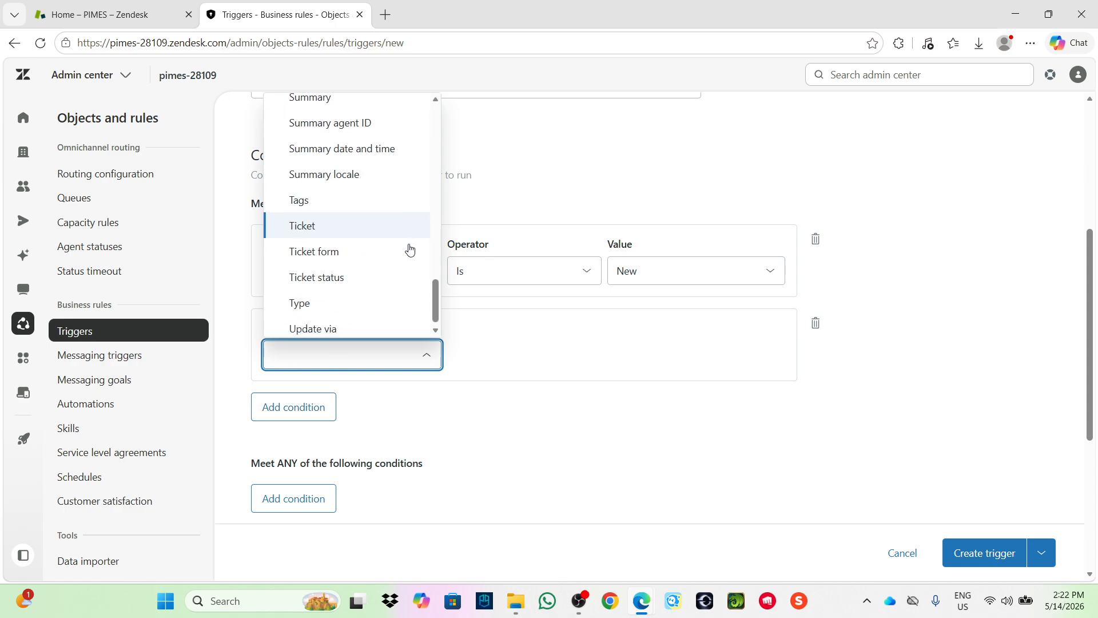
{"action": "scroll", "coordinate": [401, 252], "scroll_direction": "down", "scroll_amount": 2}
{"action": "scroll", "coordinate": [393, 253], "scroll_direction": "up", "scroll_amount": 1}
{"action": "scroll", "coordinate": [380, 287], "scroll_direction": "down", "scroll_amount": 2}
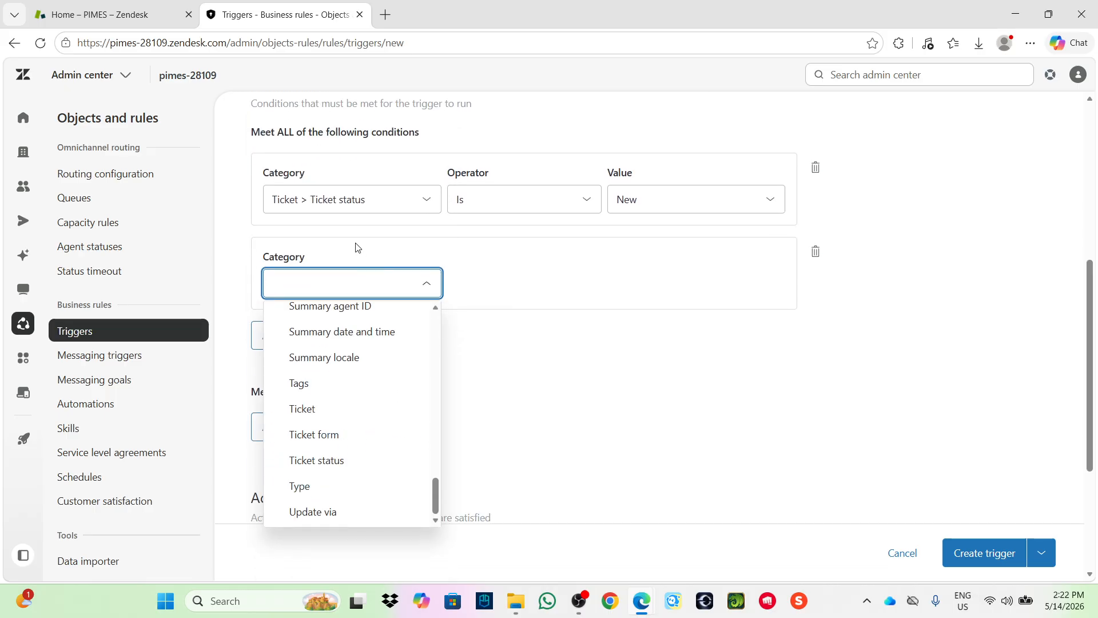
{"action": "scroll", "coordinate": [371, 392], "scroll_direction": "up", "scroll_amount": 6}
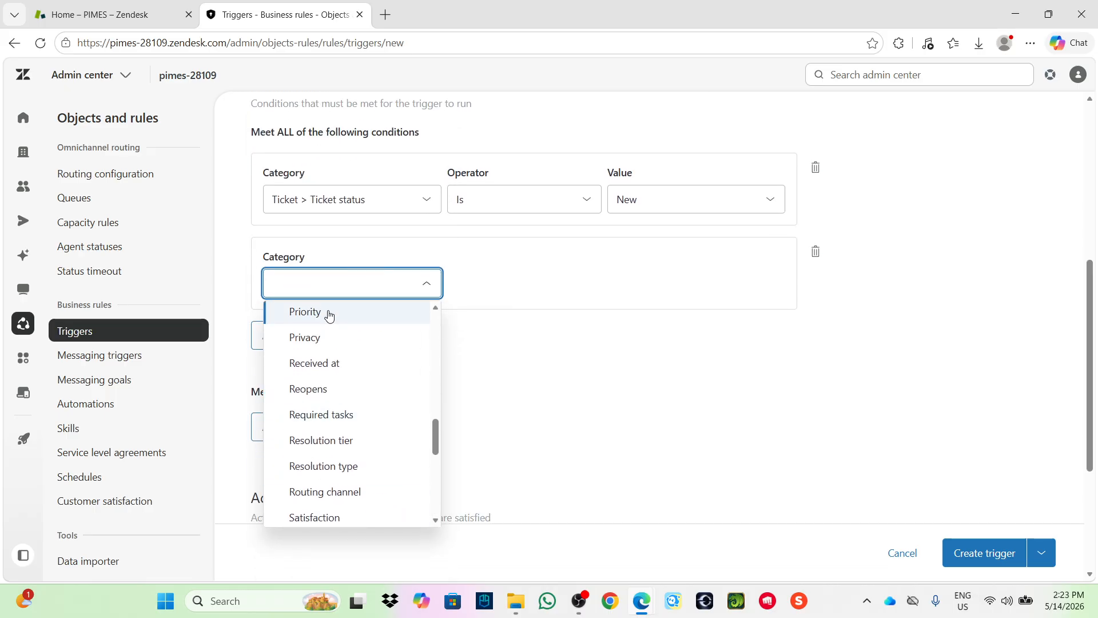
- Search the second condition's category list for "within bus"
{"action": "left_click", "coordinate": [322, 285]}
{"action": "type", "text": "wit"}
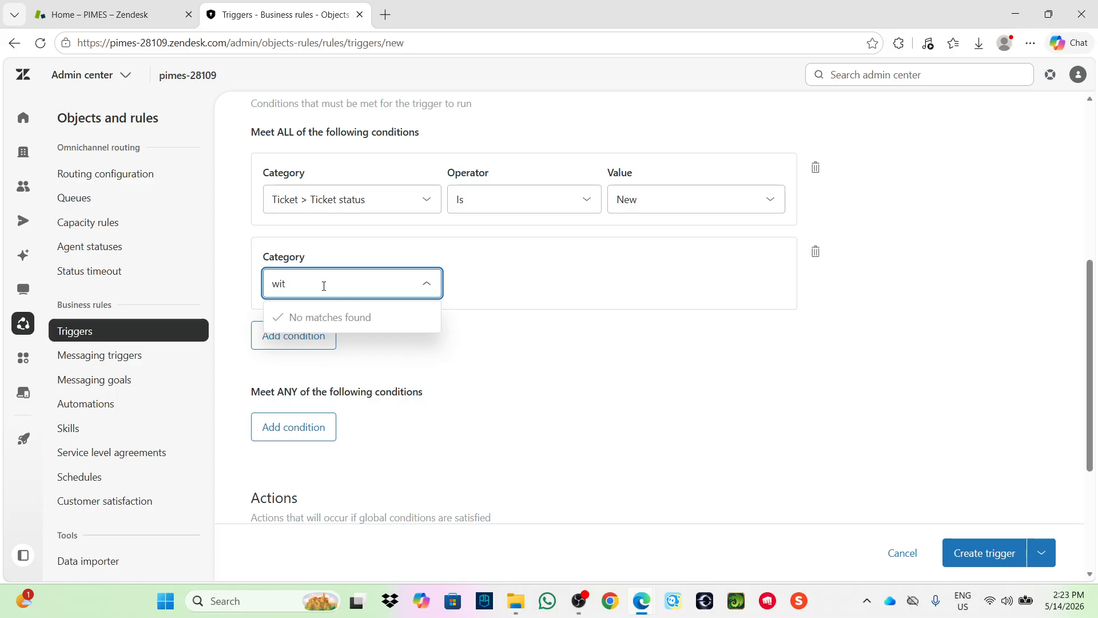
{"action": "type", "text": "hin "}
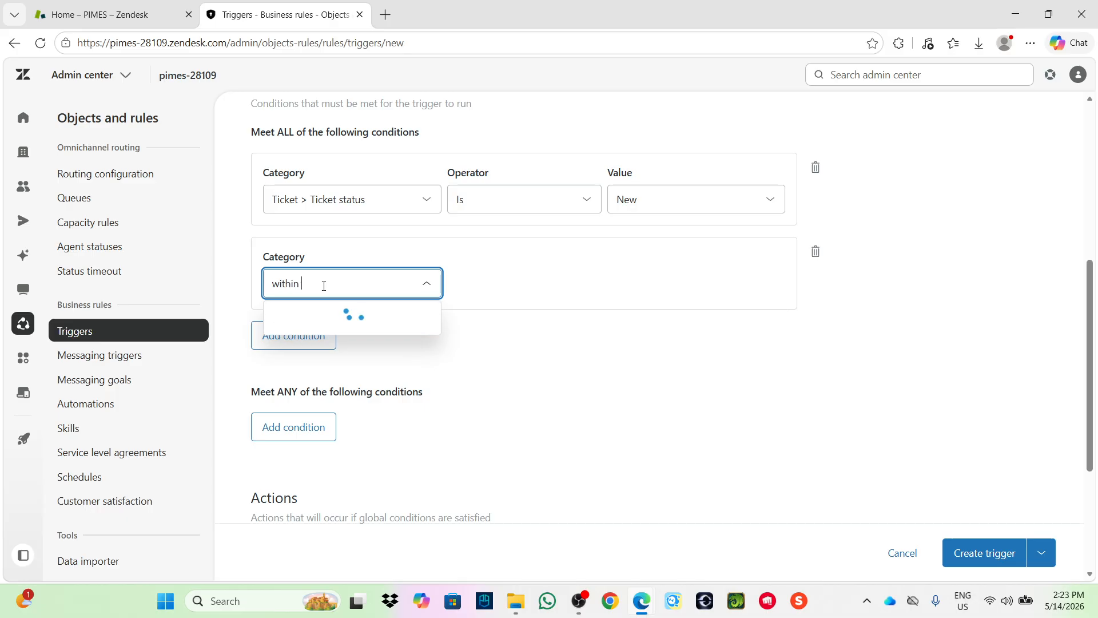
{"action": "type", "text": "bus"}
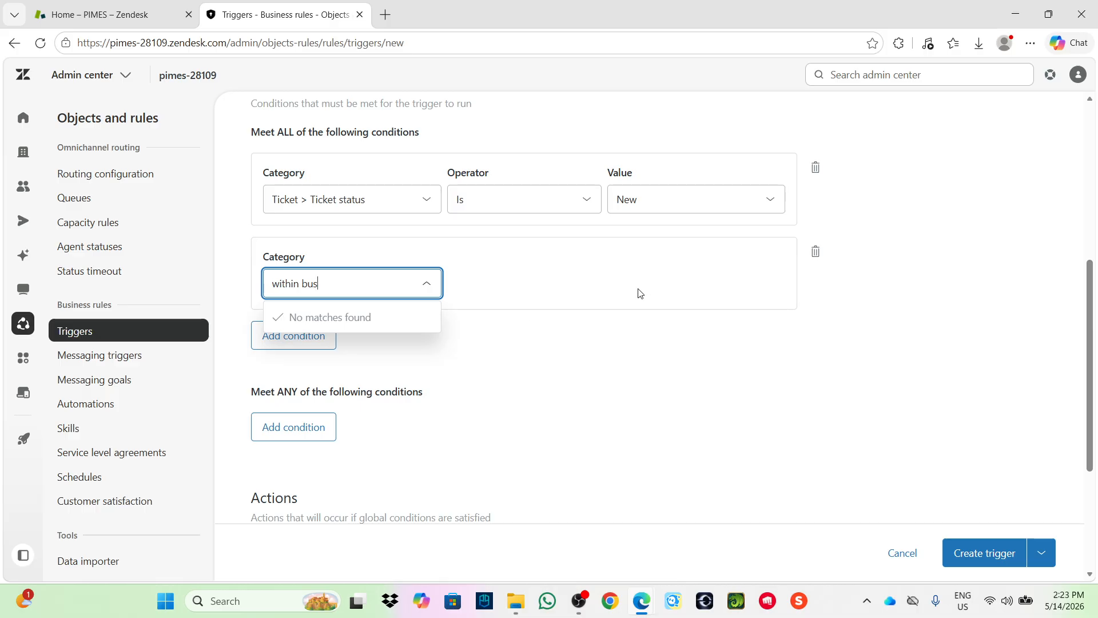
{"action": "left_click", "coordinate": [525, 320]}
- Add a third condition under Meet ALL requiring Ticket > Agent replies Less than 1
{"action": "left_click", "coordinate": [291, 336]}
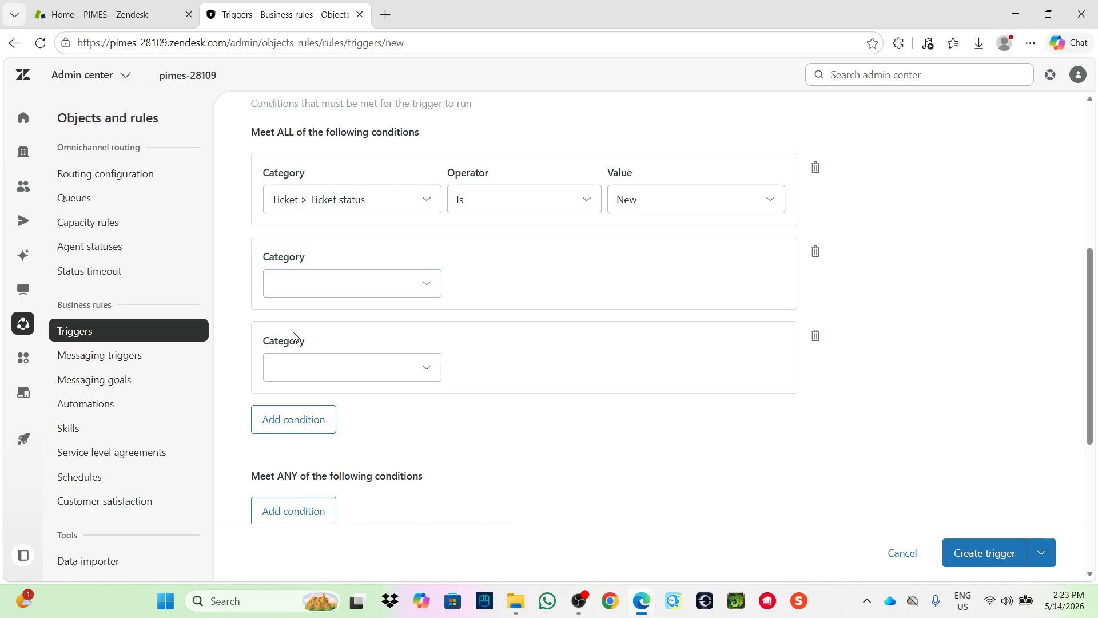
{"action": "left_click", "coordinate": [345, 366]}
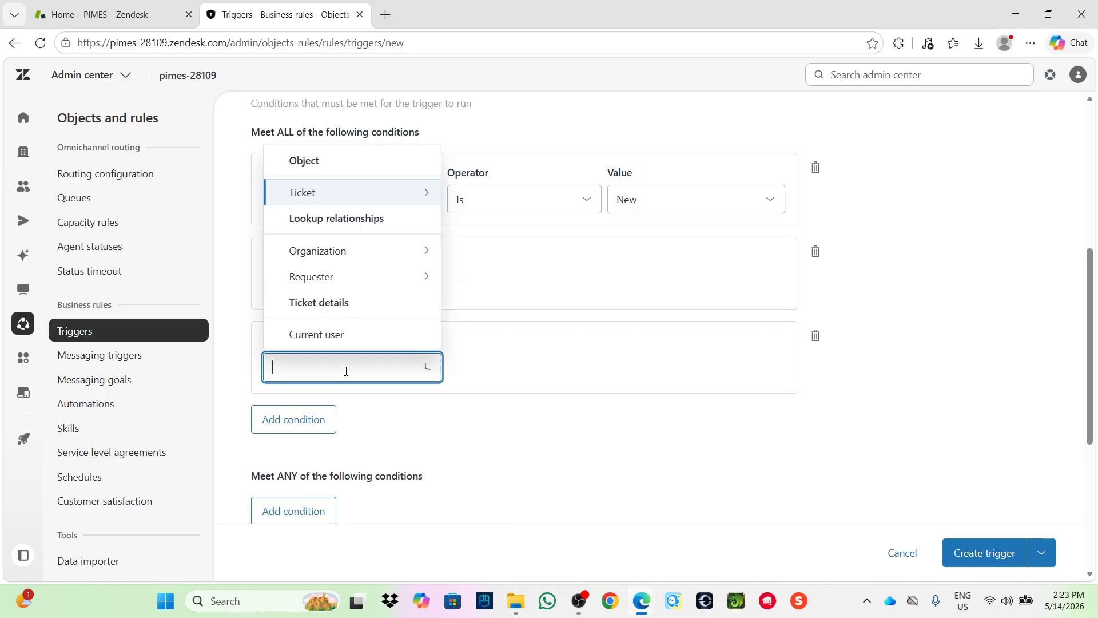
{"action": "left_click", "coordinate": [341, 192]}
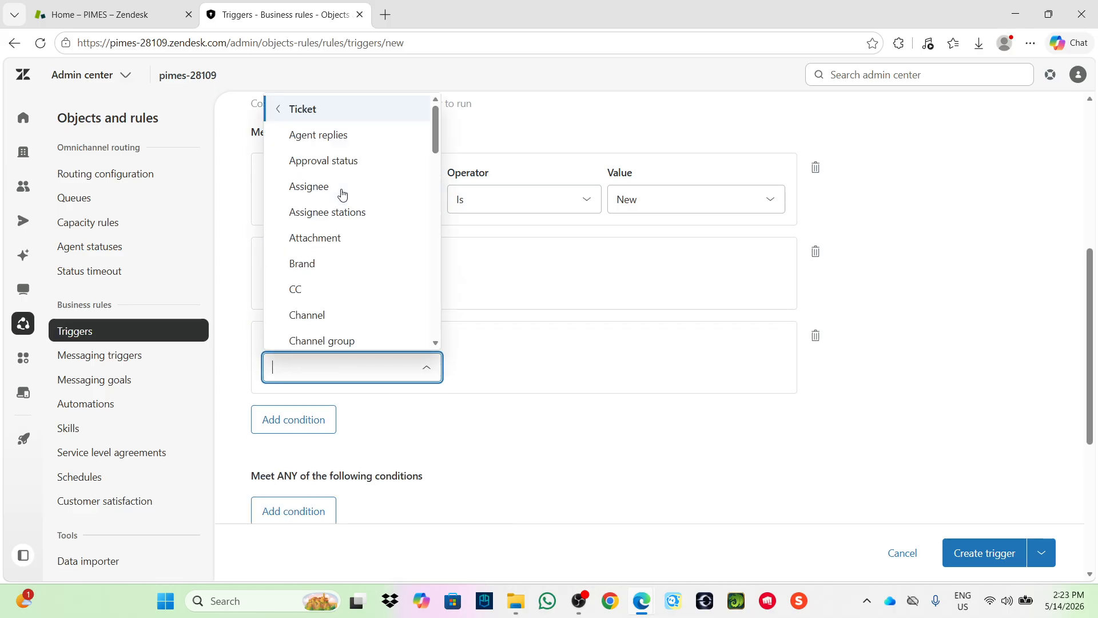
{"action": "left_click", "coordinate": [341, 138]}
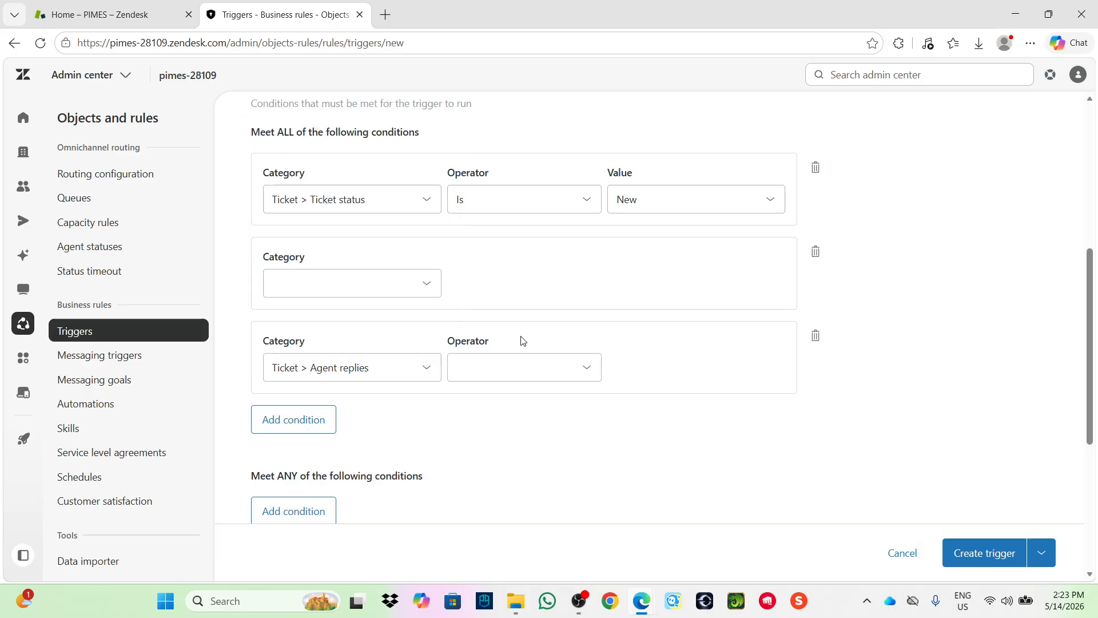
{"action": "left_click", "coordinate": [522, 367]}
{"action": "left_click", "coordinate": [508, 404]}
{"action": "left_click", "coordinate": [640, 370]}
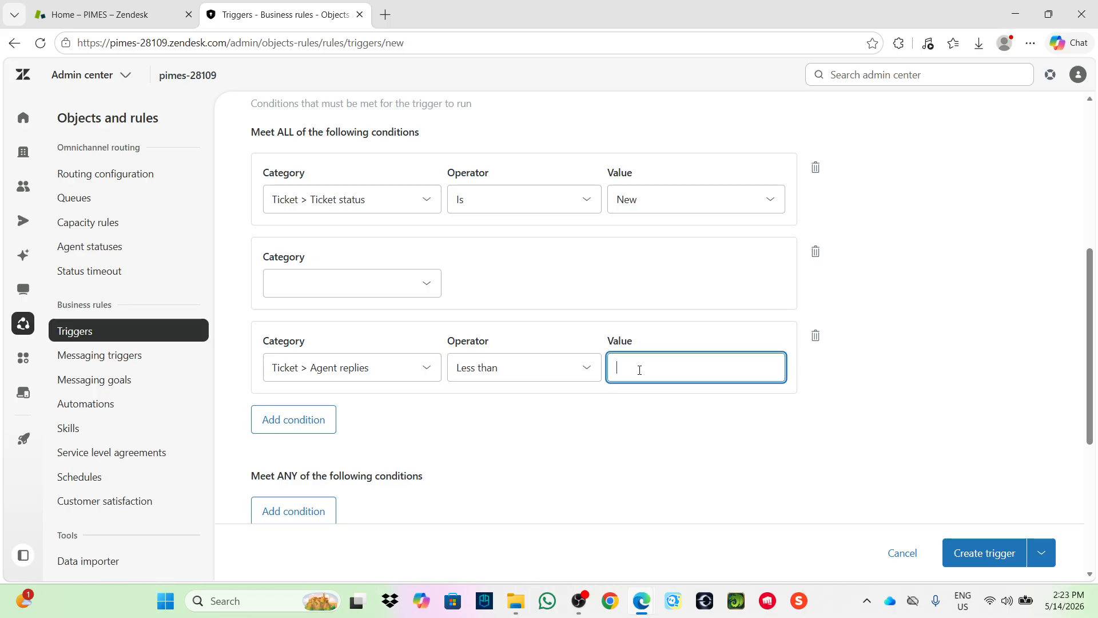
- Add a fourth condition under Meet ALL requiring that Ticket > Channel Is Email
{"action": "left_click", "coordinate": [302, 420]}
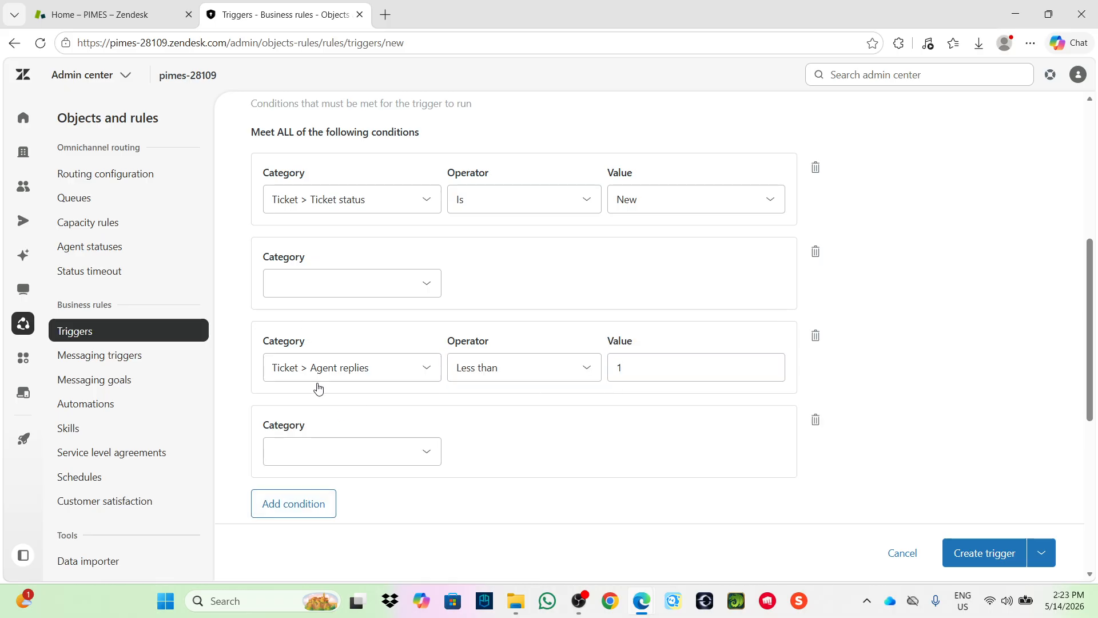
{"action": "left_click", "coordinate": [326, 451]}
{"action": "left_click", "coordinate": [335, 275]}
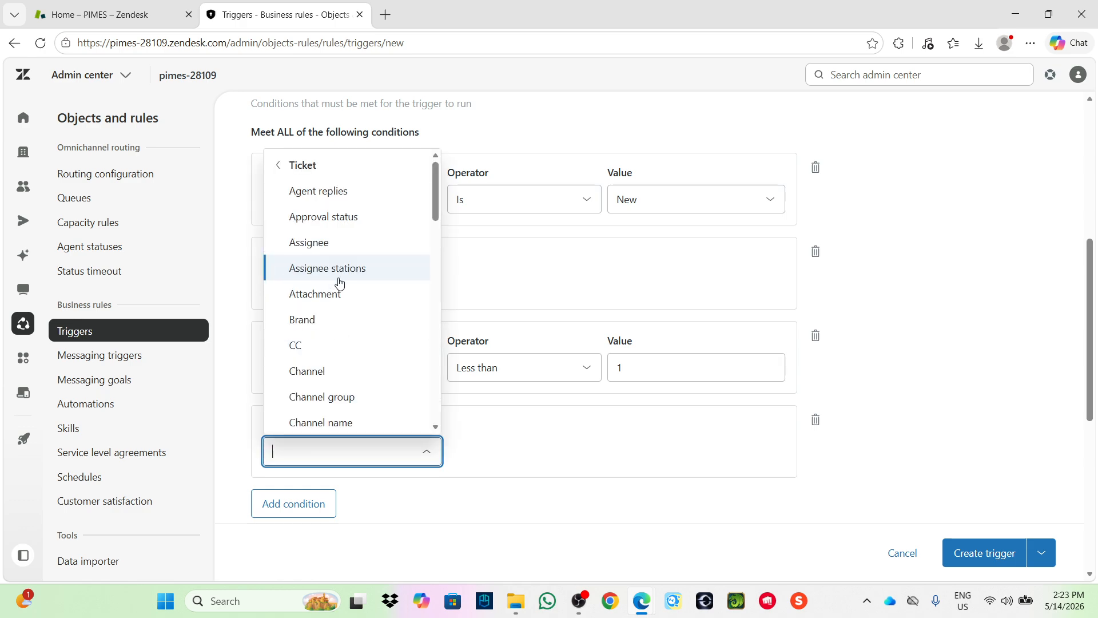
{"action": "left_click", "coordinate": [329, 372]}
{"action": "left_click", "coordinate": [514, 449]}
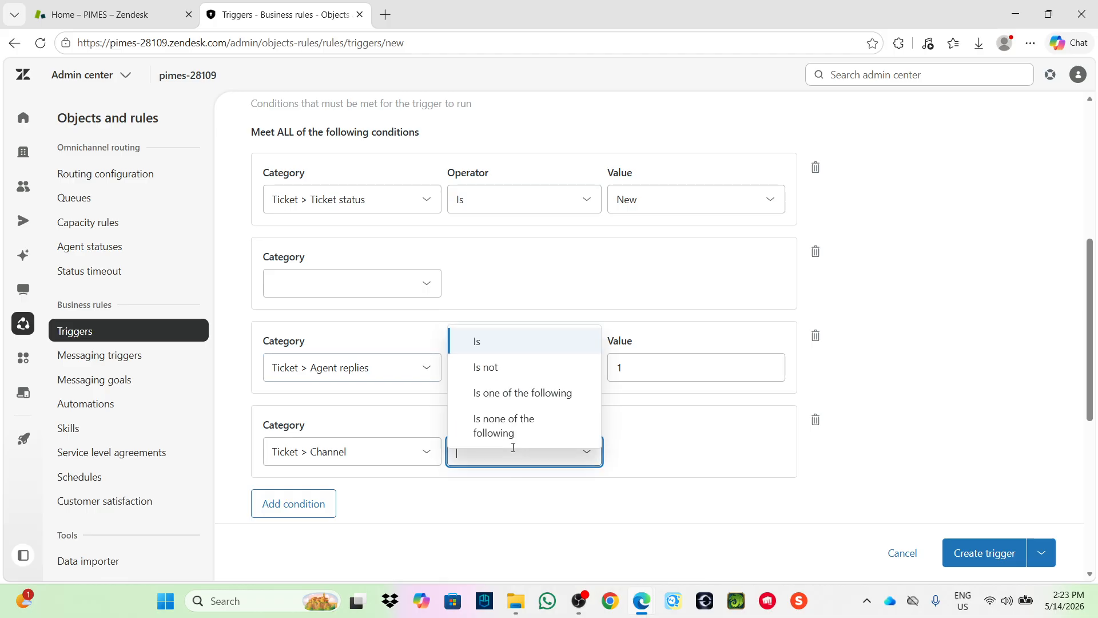
{"action": "left_click", "coordinate": [507, 333]}
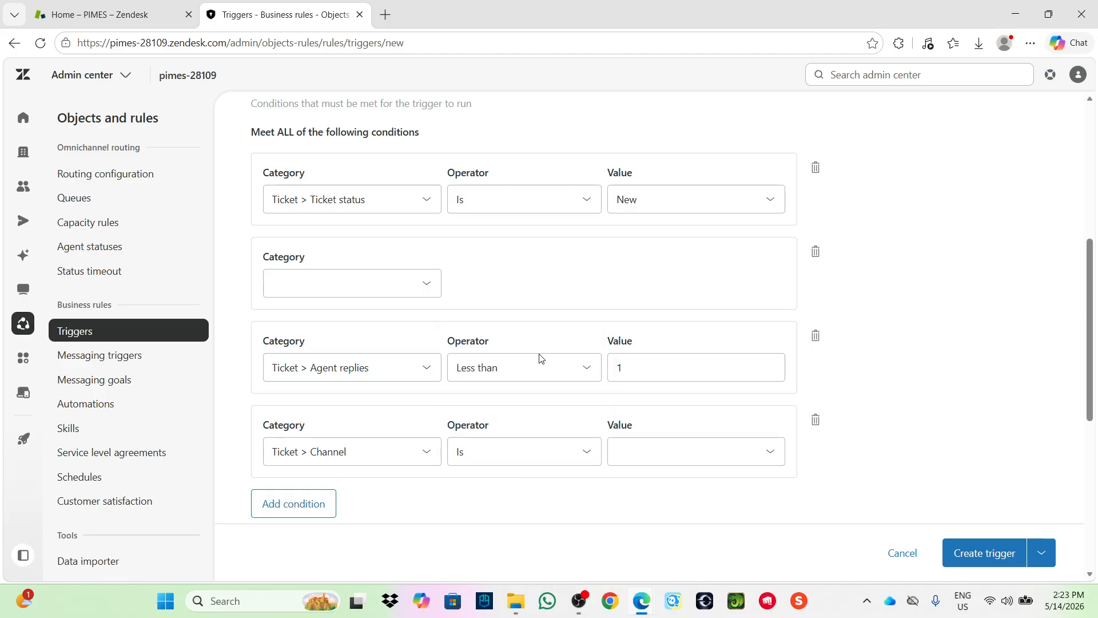
{"action": "left_click", "coordinate": [662, 450]}
{"action": "left_click", "coordinate": [692, 190]}
- Choose Ticket as the category of the empty second condition and look through its suboptions
{"action": "left_click", "coordinate": [297, 280]}
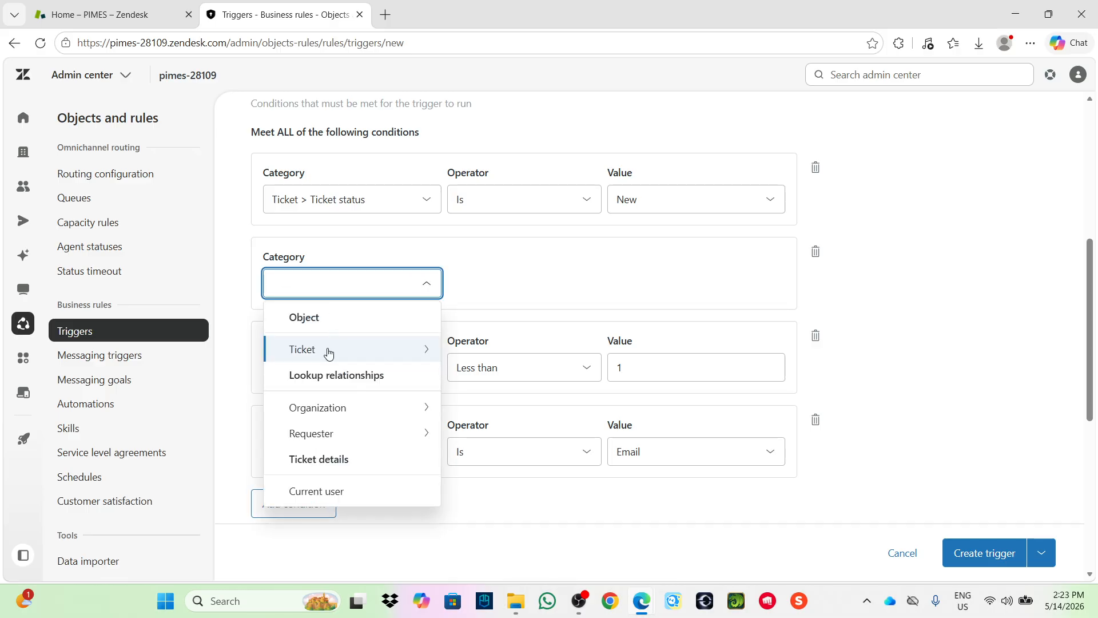
{"action": "left_click", "coordinate": [382, 351]}
{"action": "scroll", "coordinate": [321, 411], "scroll_direction": "down", "scroll_amount": 5}
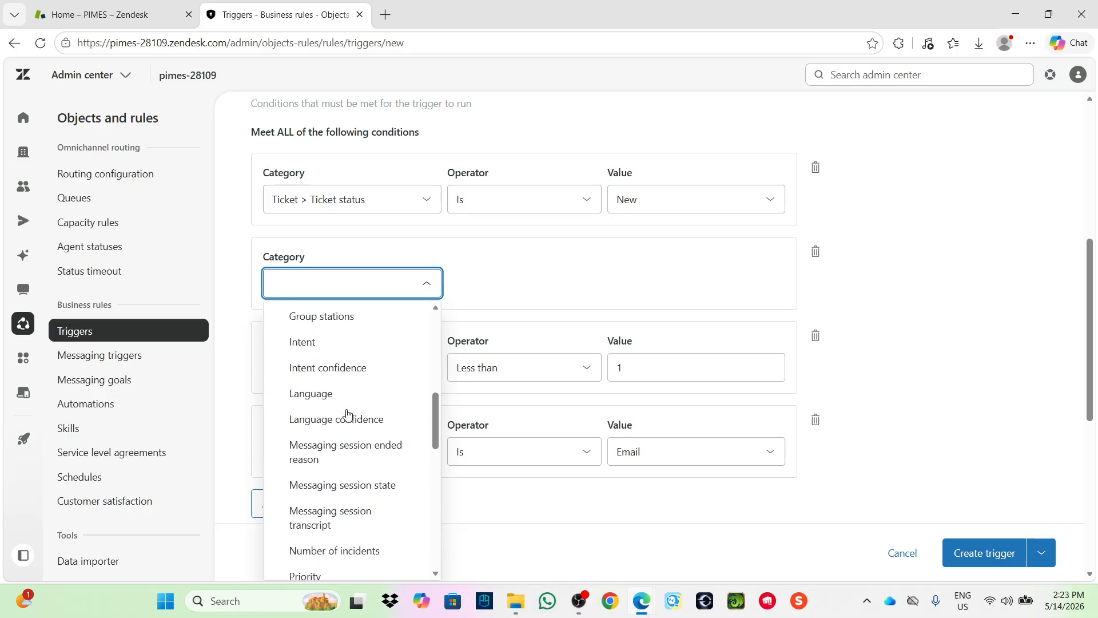
{"action": "scroll", "coordinate": [347, 413], "scroll_direction": "down", "scroll_amount": 15}
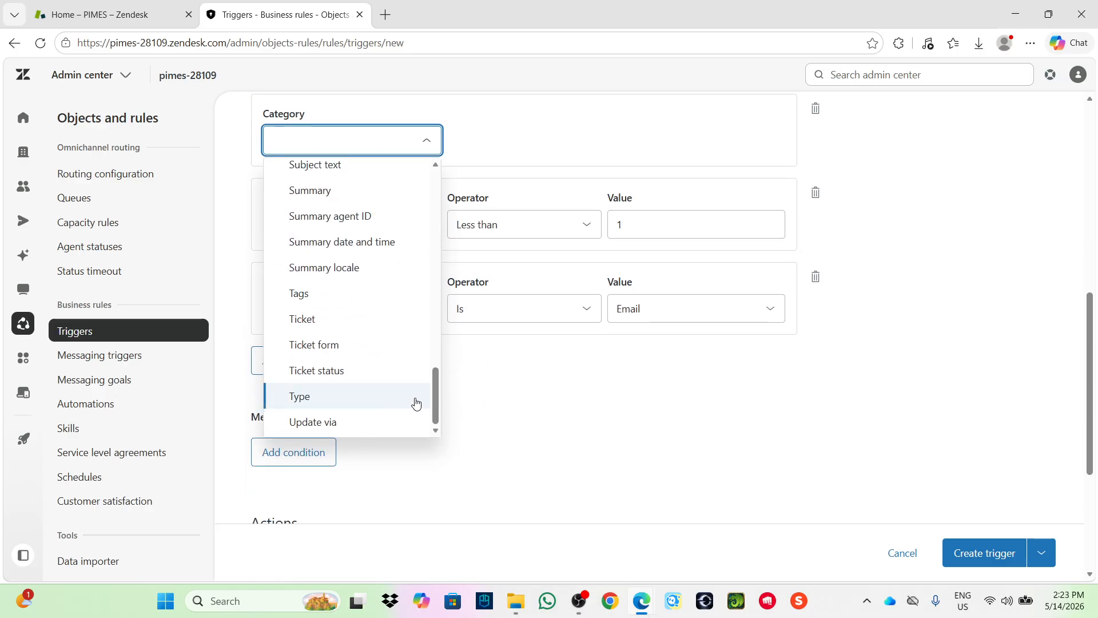
{"action": "left_click", "coordinate": [479, 357]}
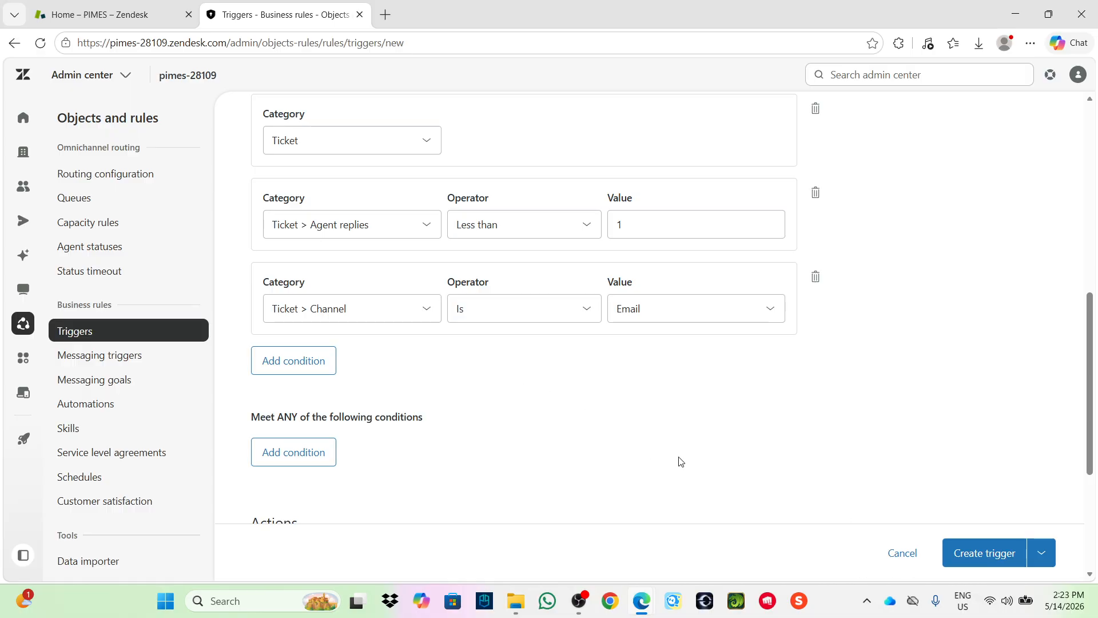
- Add an action with category Notify by > User email and set its recipient to Ticket > (requester)
{"action": "scroll", "coordinate": [680, 461], "scroll_direction": "down", "scroll_amount": 4}
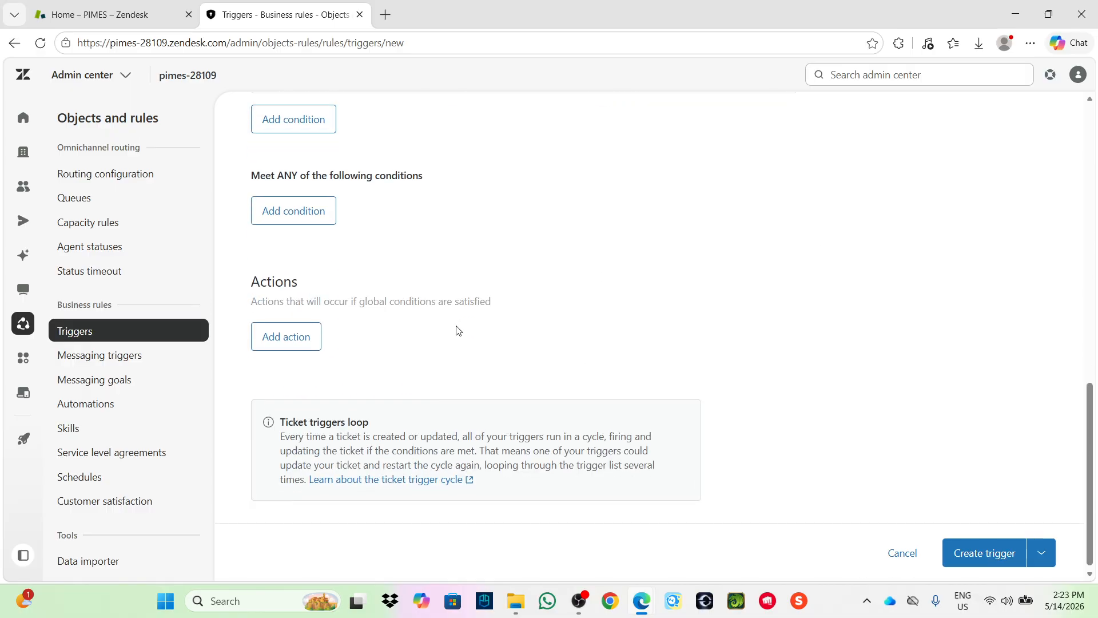
{"action": "left_click", "coordinate": [293, 340]}
{"action": "left_click", "coordinate": [321, 363]}
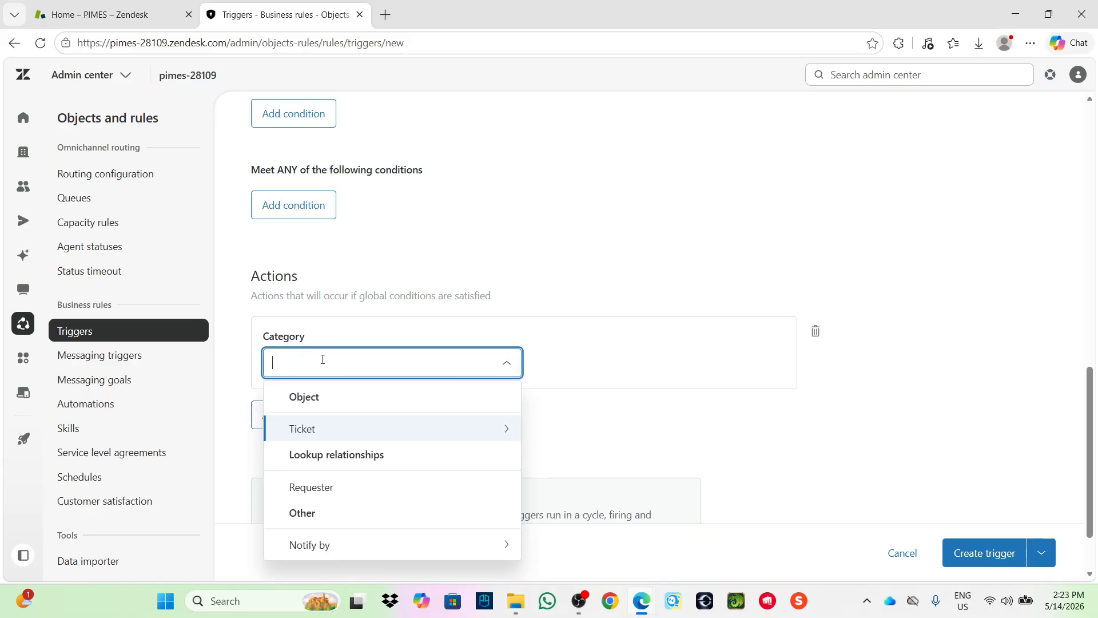
{"action": "left_click", "coordinate": [351, 544]}
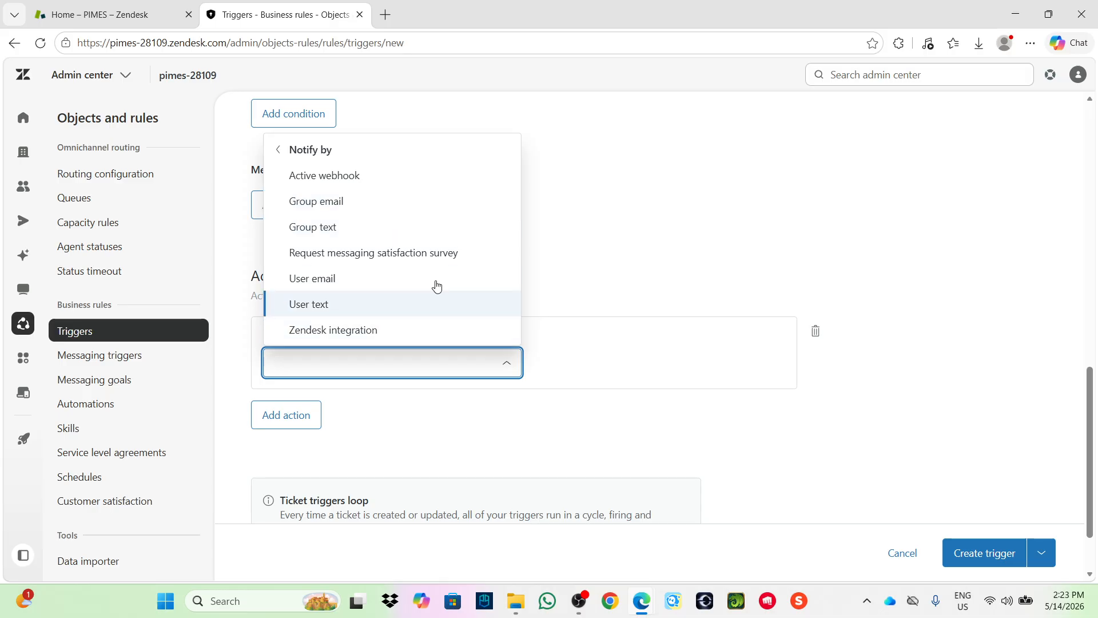
{"action": "scroll", "coordinate": [366, 292], "scroll_direction": "up", "scroll_amount": 3}
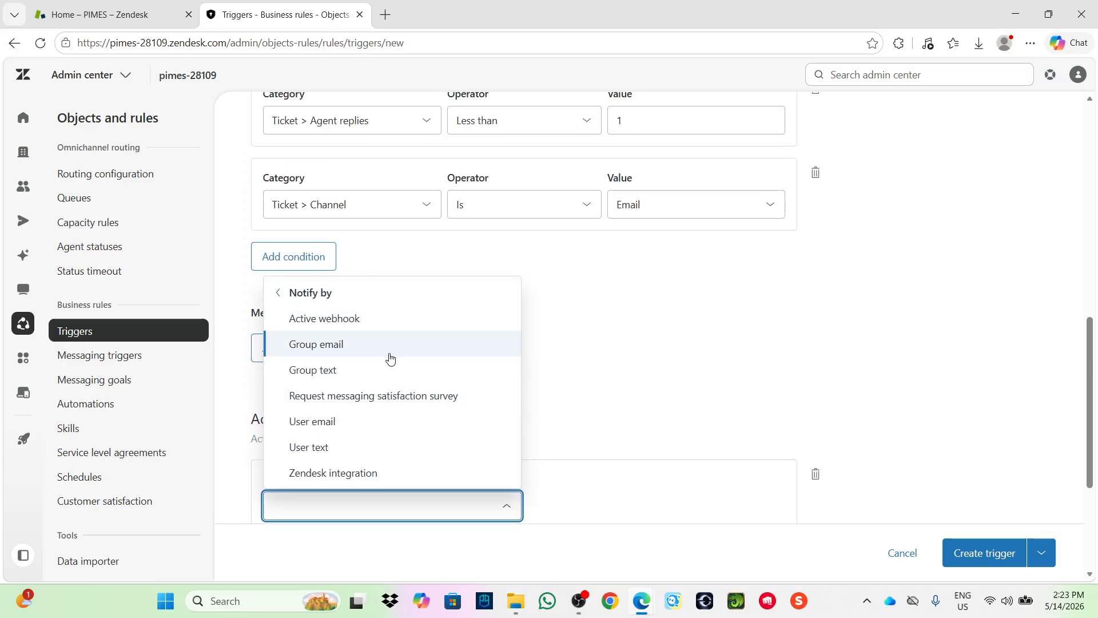
{"action": "left_click", "coordinate": [344, 430]}
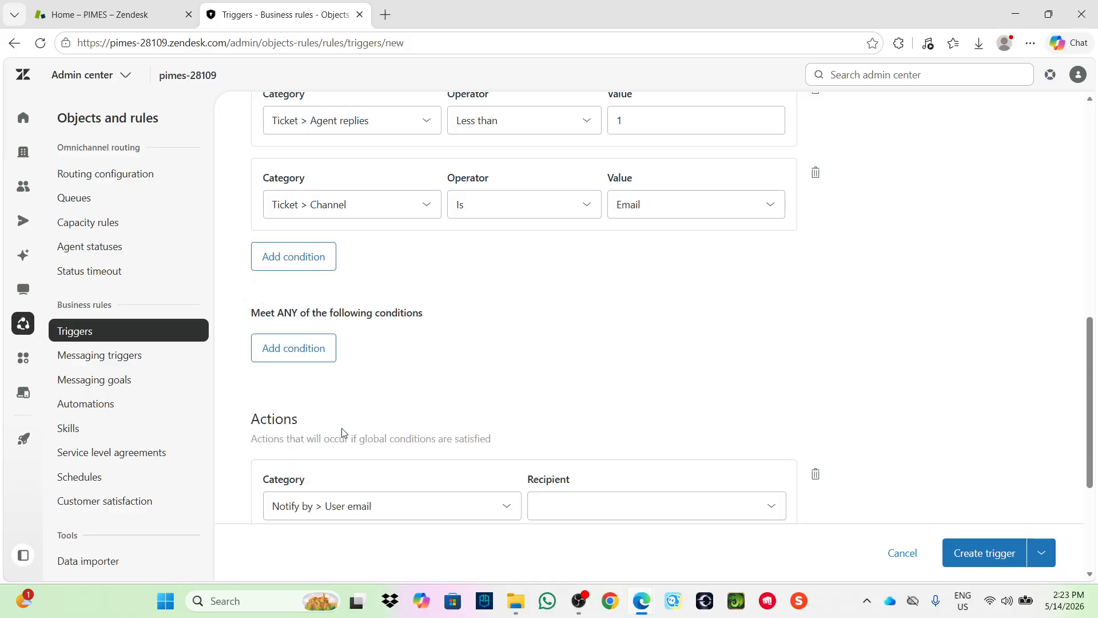
{"action": "scroll", "coordinate": [452, 423], "scroll_direction": "down", "scroll_amount": 1}
{"action": "left_click", "coordinate": [616, 434]}
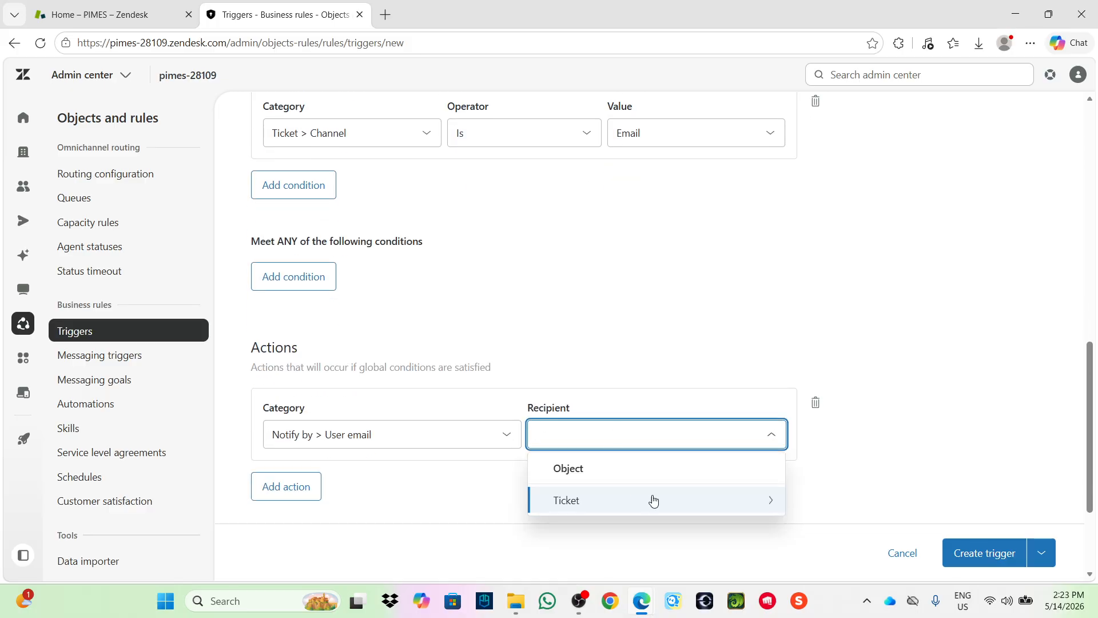
{"action": "left_click", "coordinate": [677, 501]}
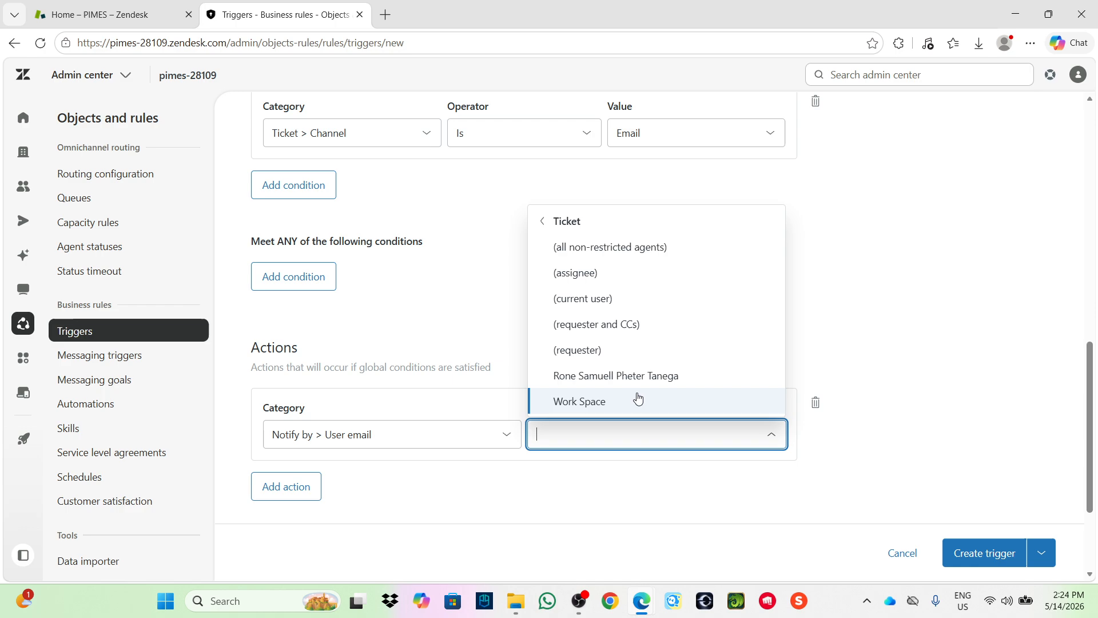
{"action": "left_click", "coordinate": [606, 353]}
- Enter "test" as both the email subject and the email body of the notification action
{"action": "scroll", "coordinate": [439, 389], "scroll_direction": "down", "scroll_amount": 2}
{"action": "left_click", "coordinate": [310, 348]}
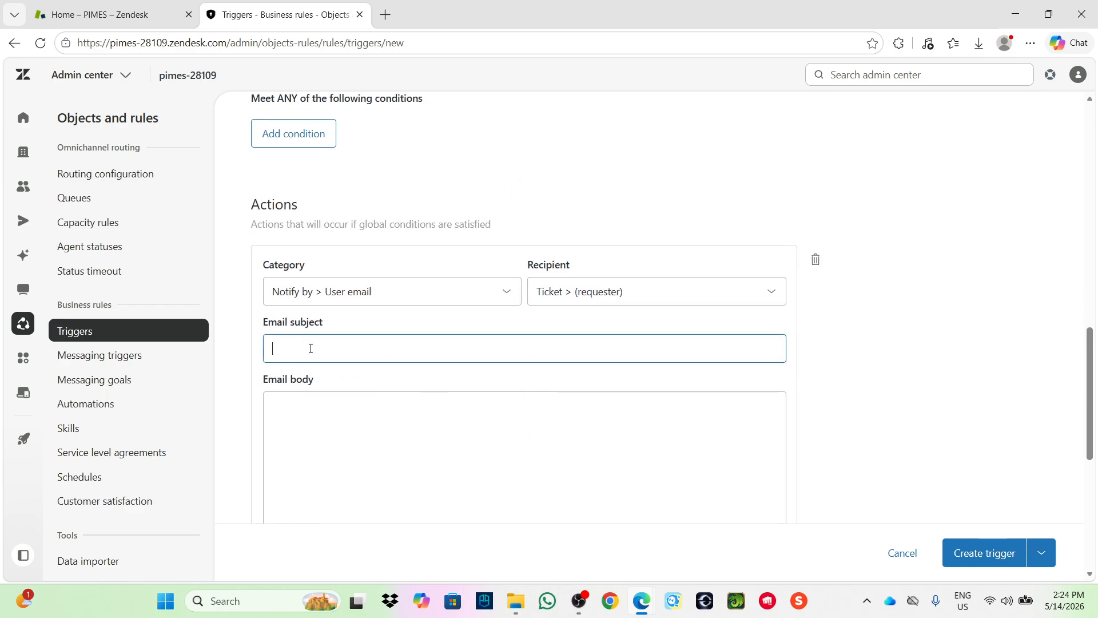
{"action": "left_click", "coordinate": [311, 349]}
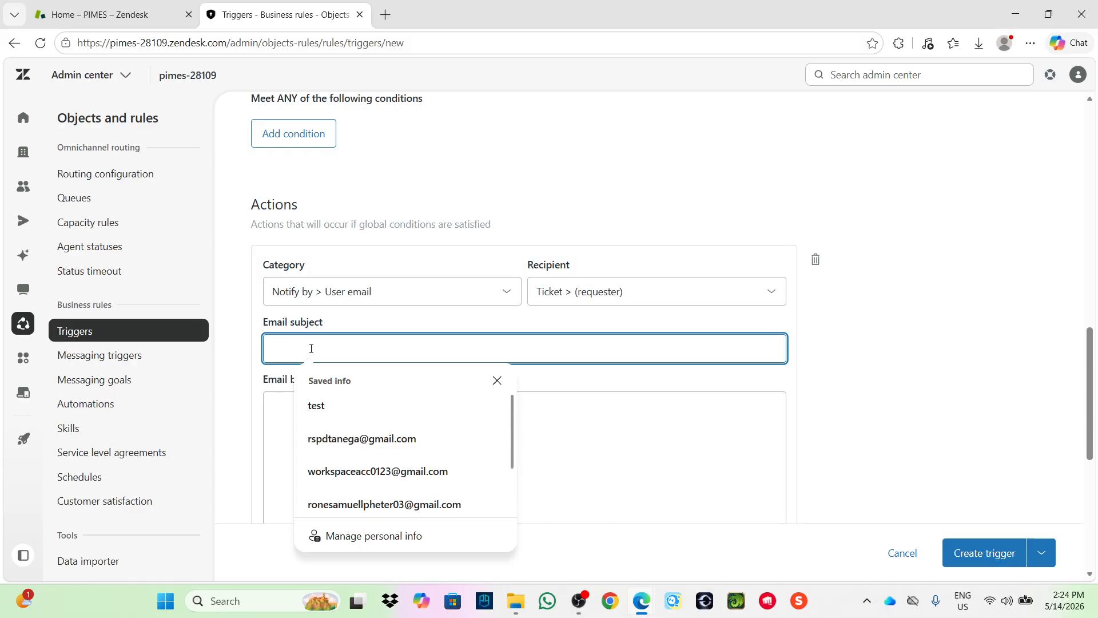
{"action": "type", "text": "test"}
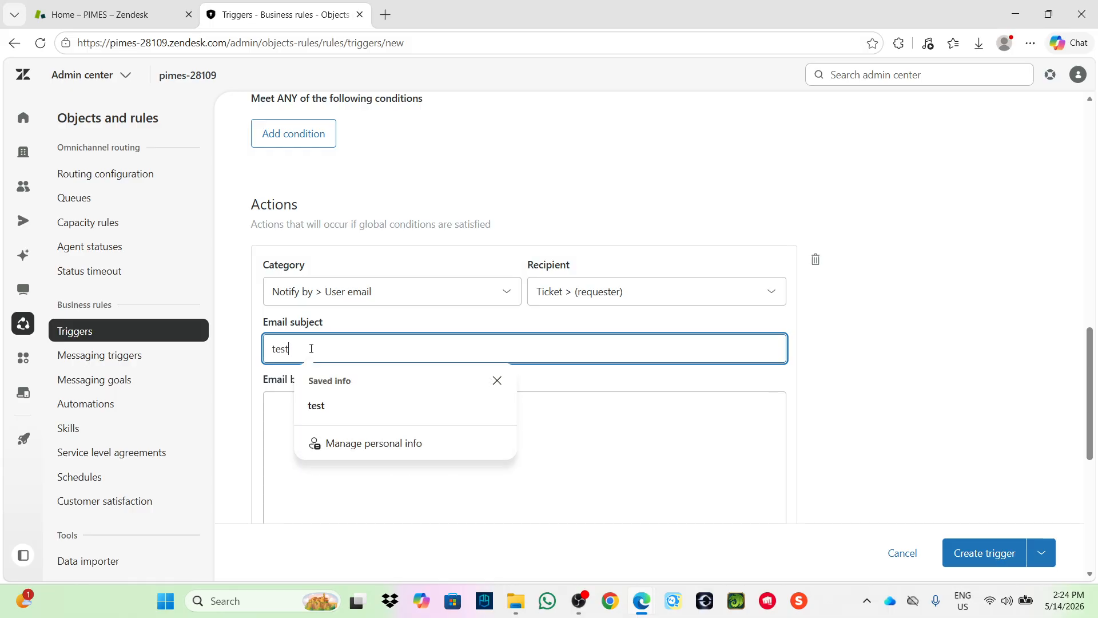
{"action": "left_click", "coordinate": [277, 410]}
{"action": "type", "text": "test"}
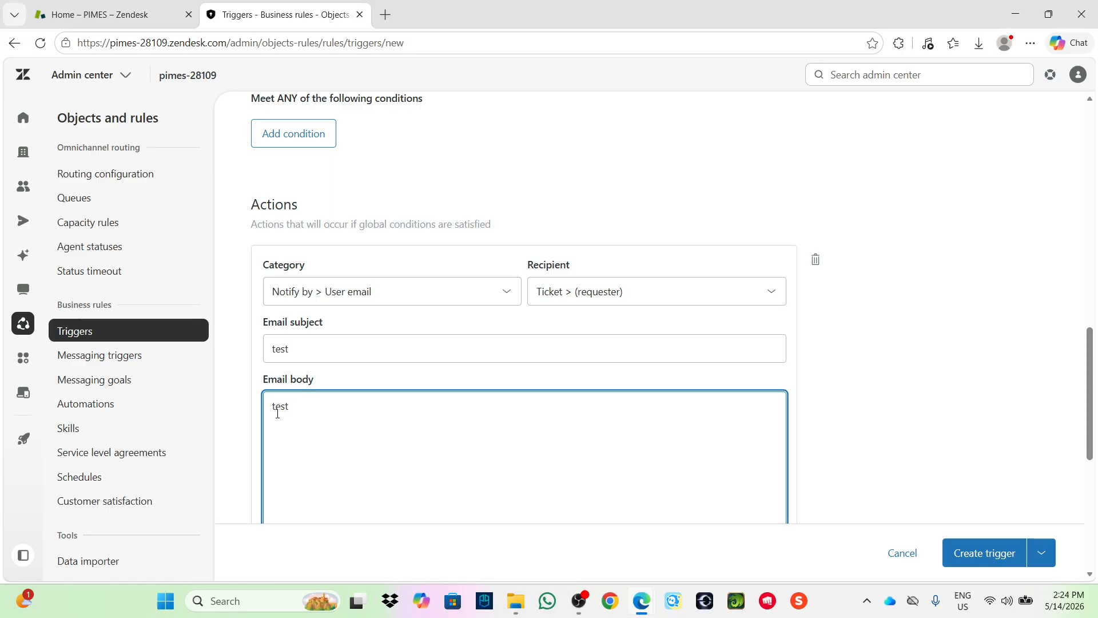
{"action": "scroll", "coordinate": [542, 357], "scroll_direction": "down", "scroll_amount": 5}
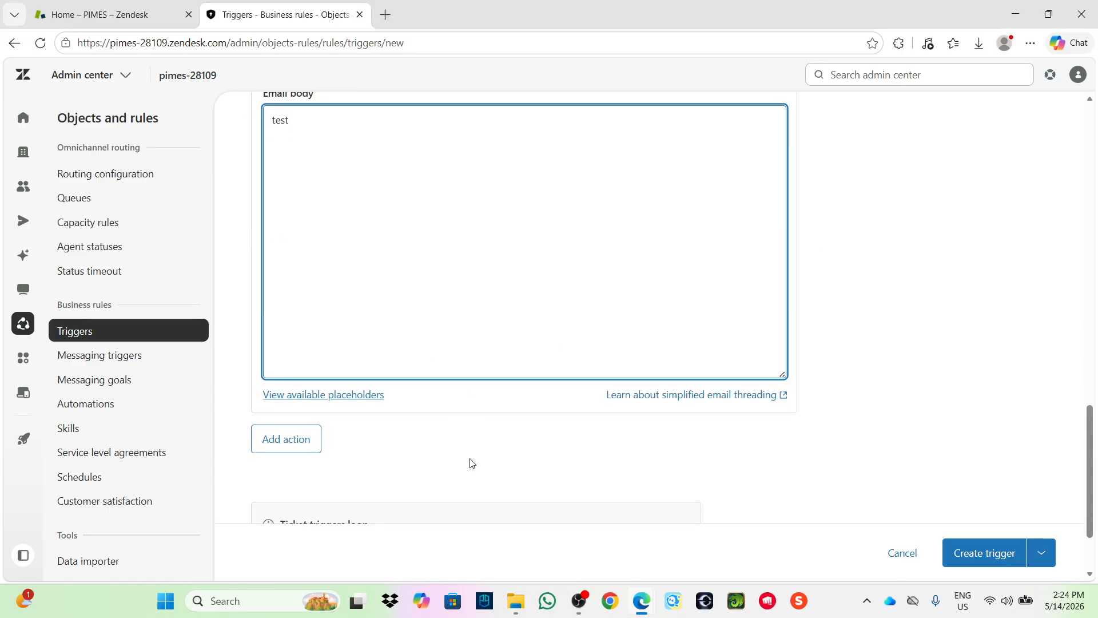
{"action": "scroll", "coordinate": [470, 461], "scroll_direction": "down", "scroll_amount": 2}
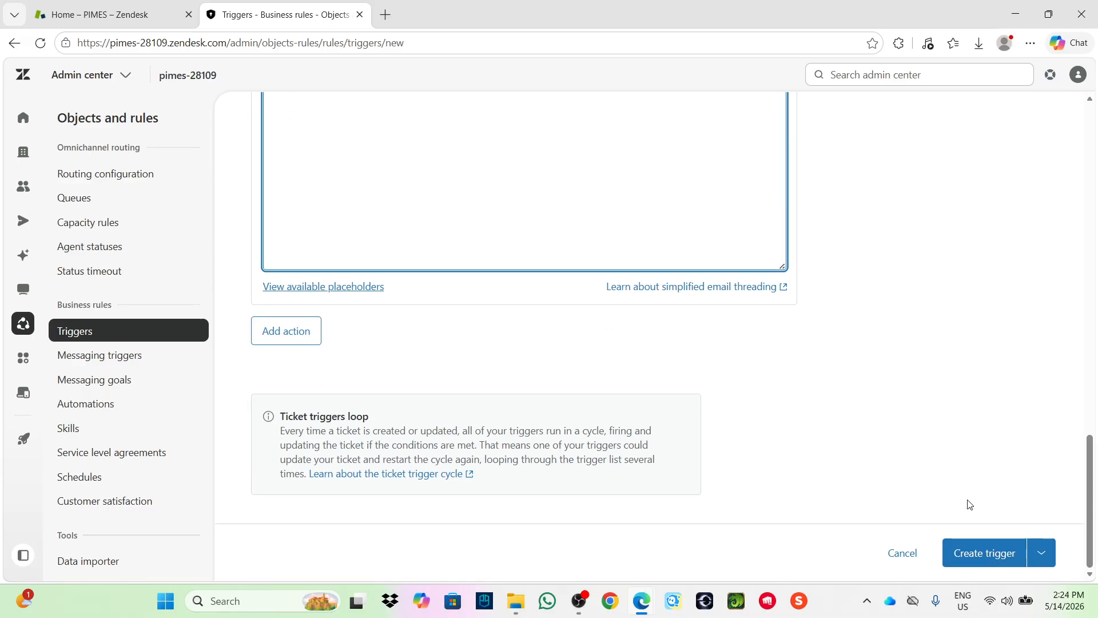
{"action": "scroll", "coordinate": [858, 456], "scroll_direction": "up", "scroll_amount": 10}
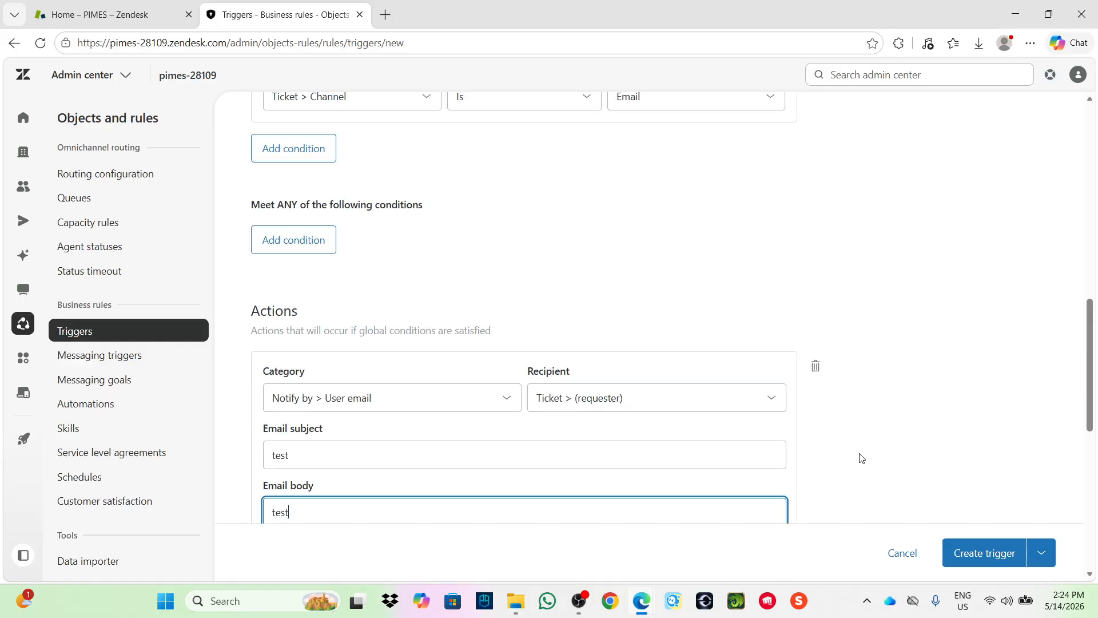